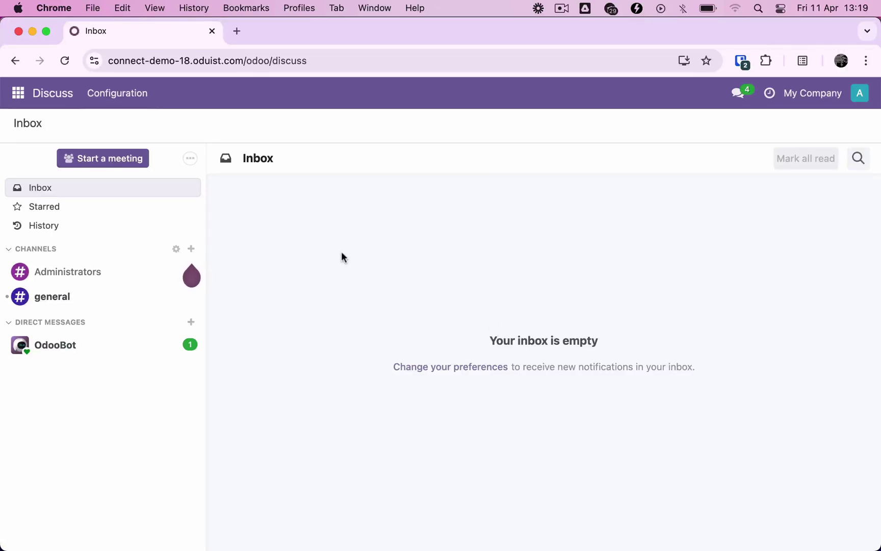
- Find Connect by searching 'conn' in the Apps catalogue, activate it, and open the Connect app
left_click(19, 97)
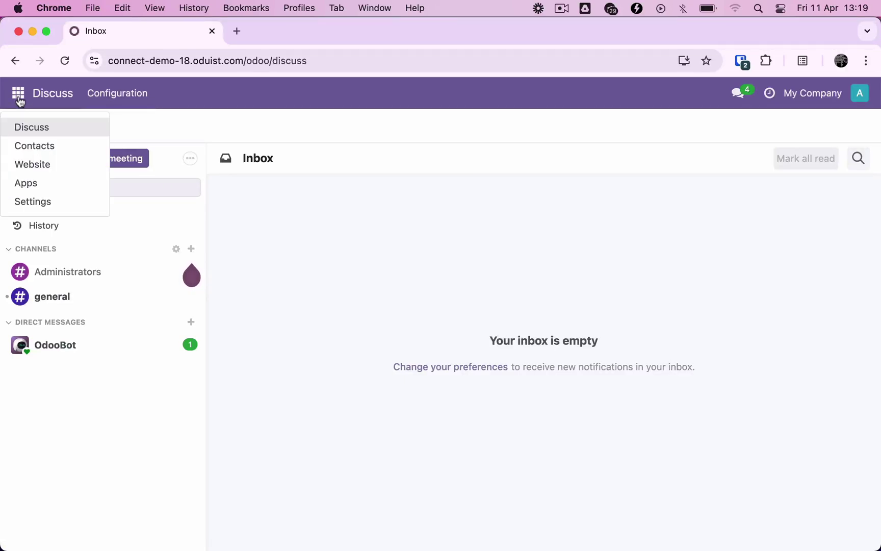
left_click(36, 182)
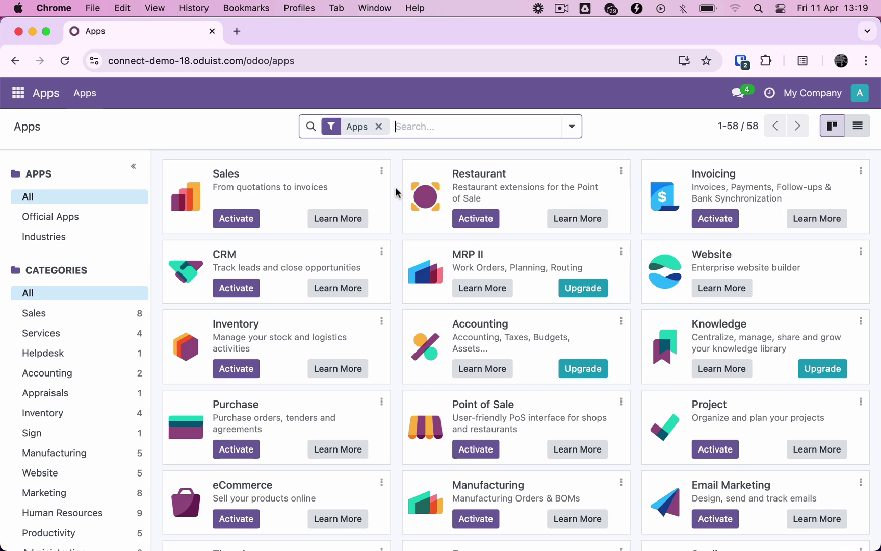
type("conn")
key("Return")
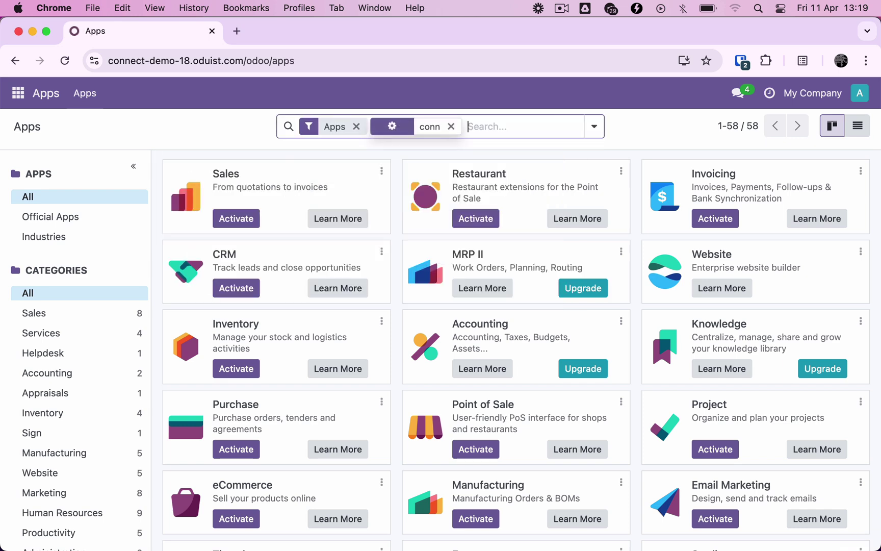
left_click(245, 219)
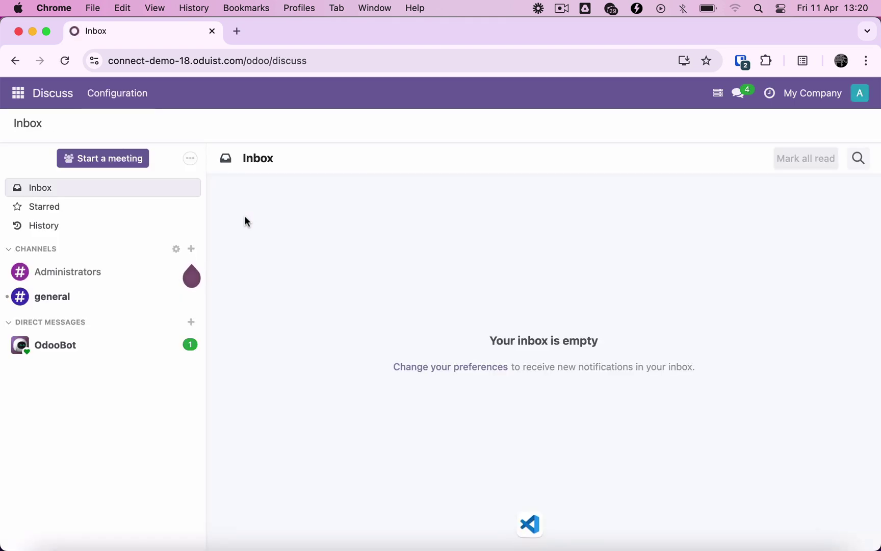
left_click(19, 97)
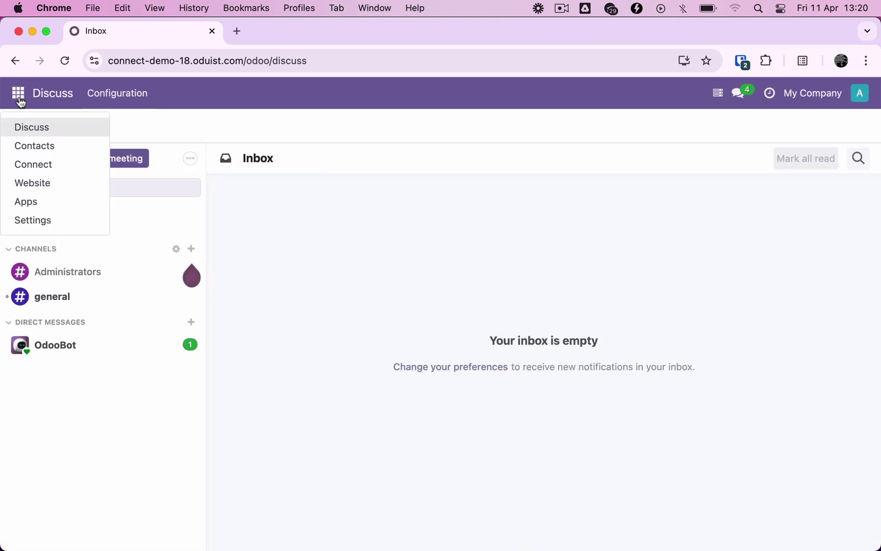
left_click(48, 164)
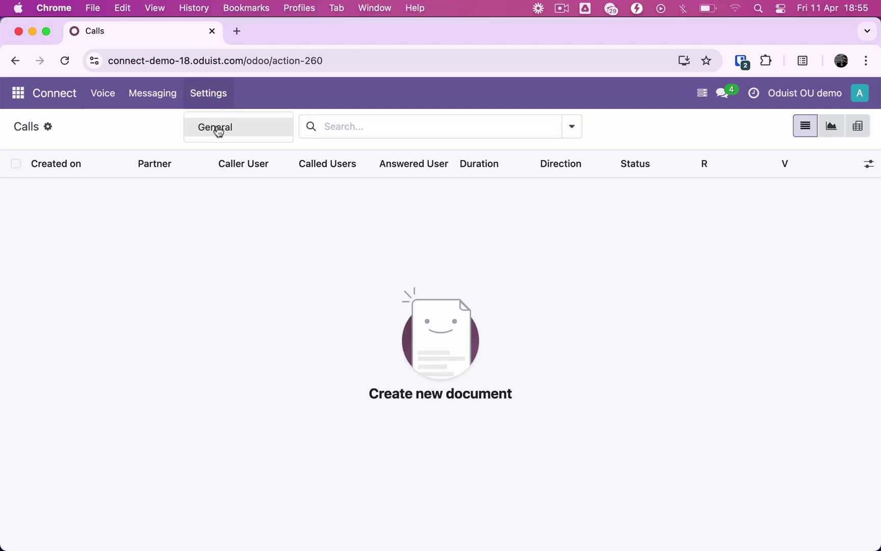
- In Connect's General settings, tick all three registration consent boxes
left_click(216, 129)
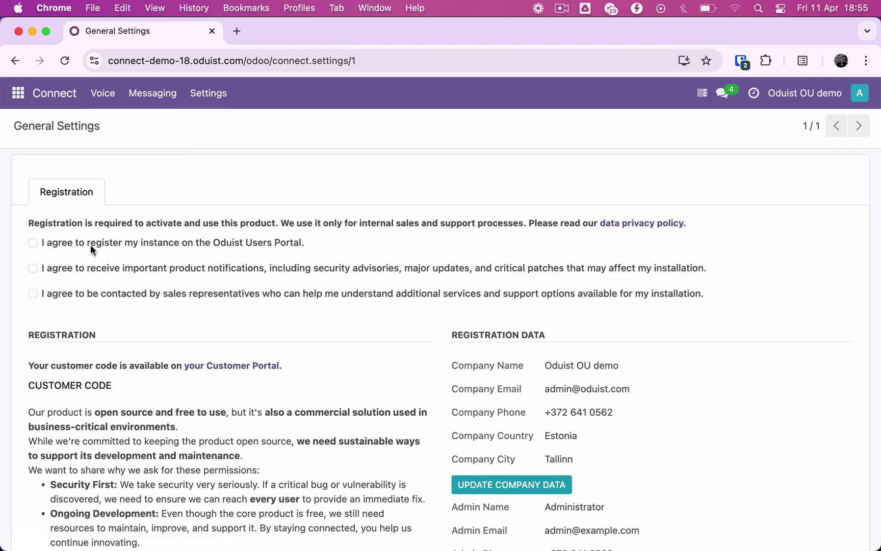
left_click(91, 244)
left_click(83, 266)
left_click(80, 289)
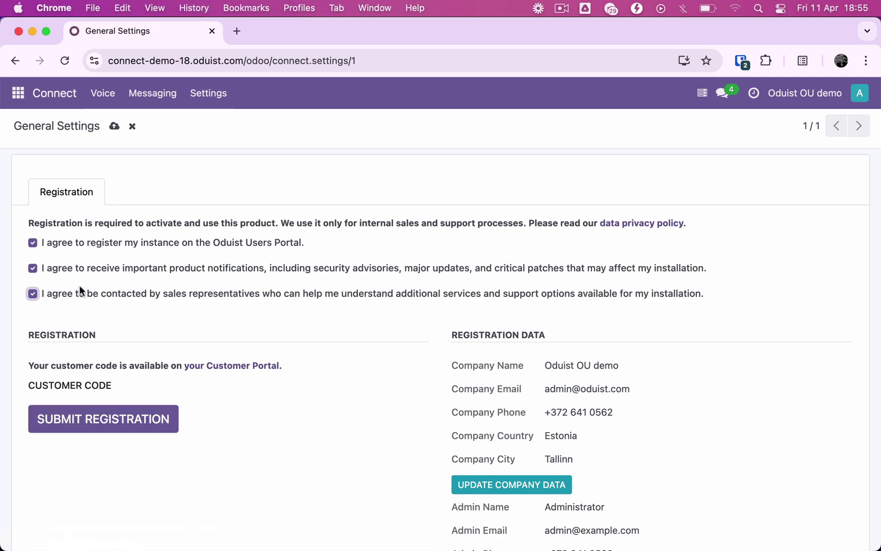
- Copy the customer code from the Customer Portal into Customer Code and submit the registration
left_click(236, 371)
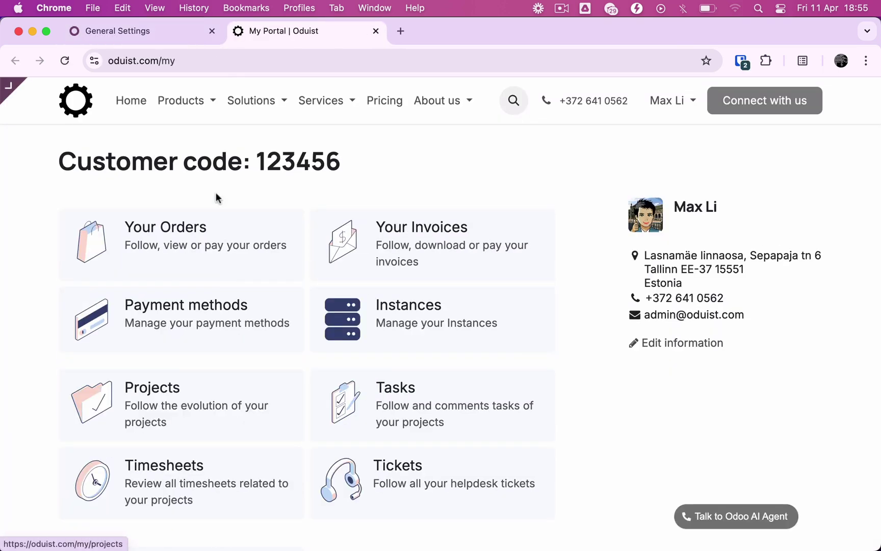
double_click(293, 161)
key("super+c")
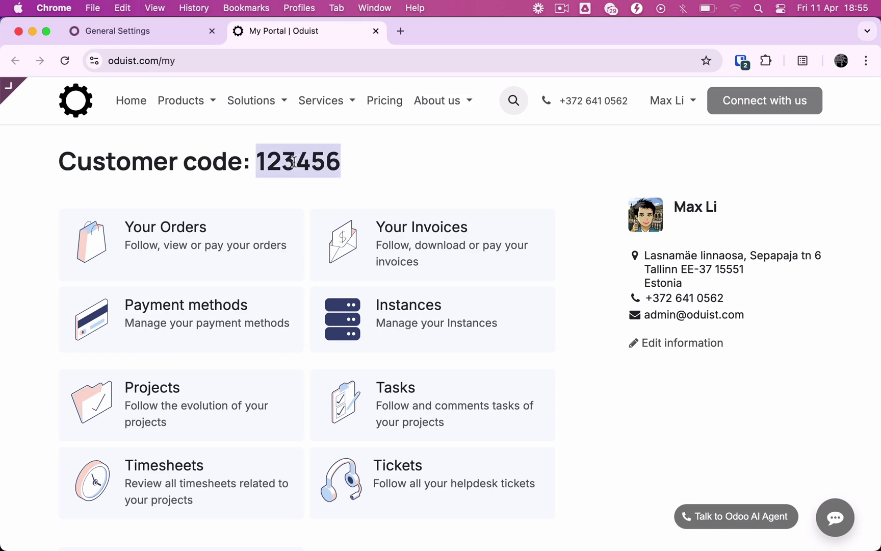
left_click(177, 31)
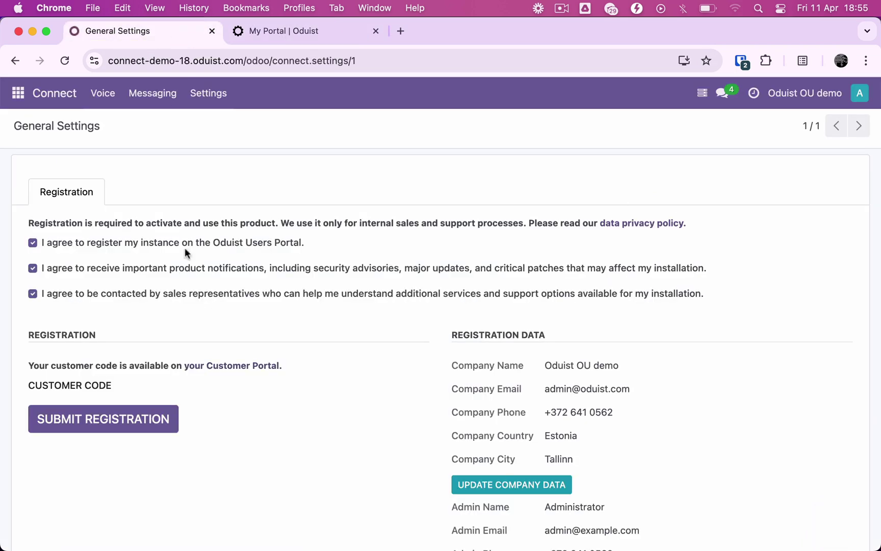
left_click(177, 392)
key("super+v")
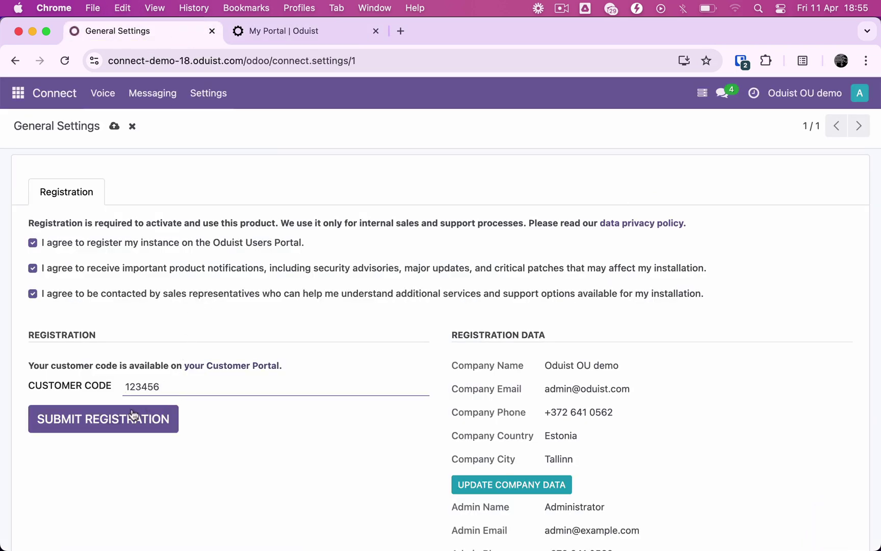
left_click(124, 421)
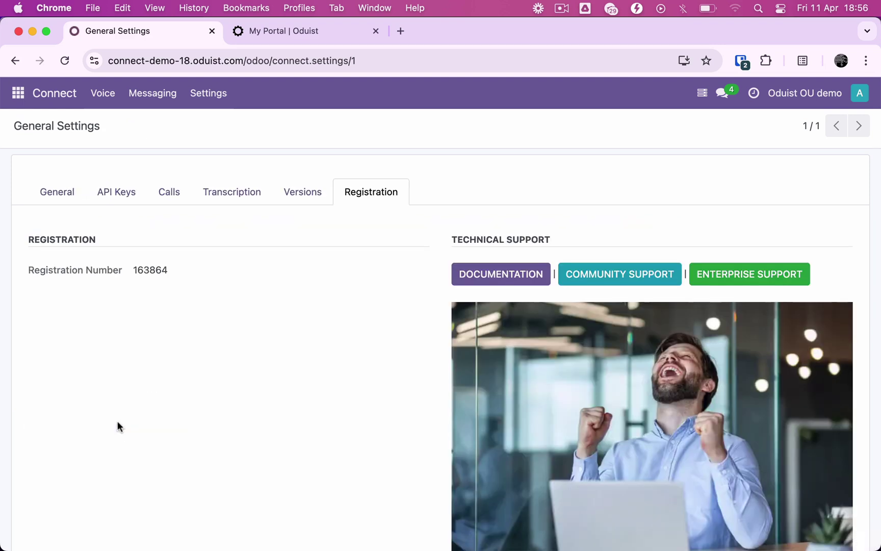
- Copy the Twilio Account SID into the Account SID field on Odoo's API Keys tab
left_click(123, 201)
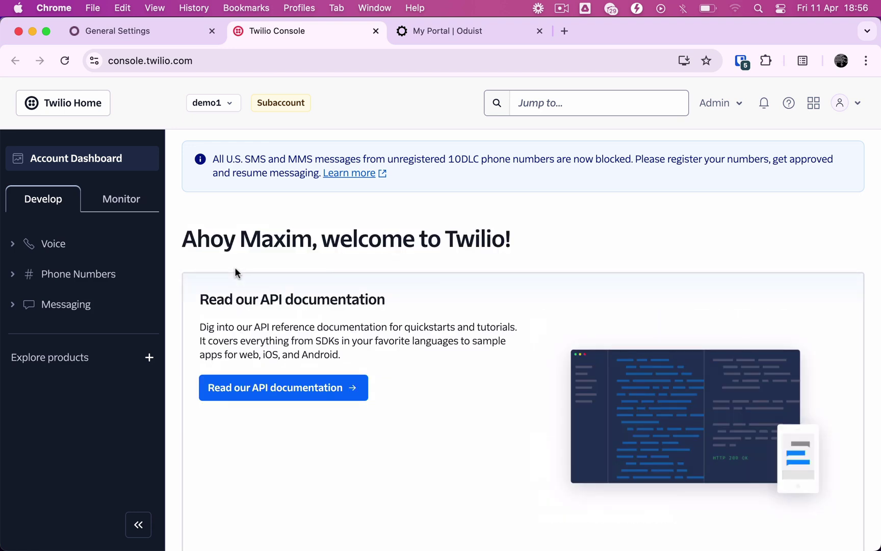
scroll(234, 273, "down", 6)
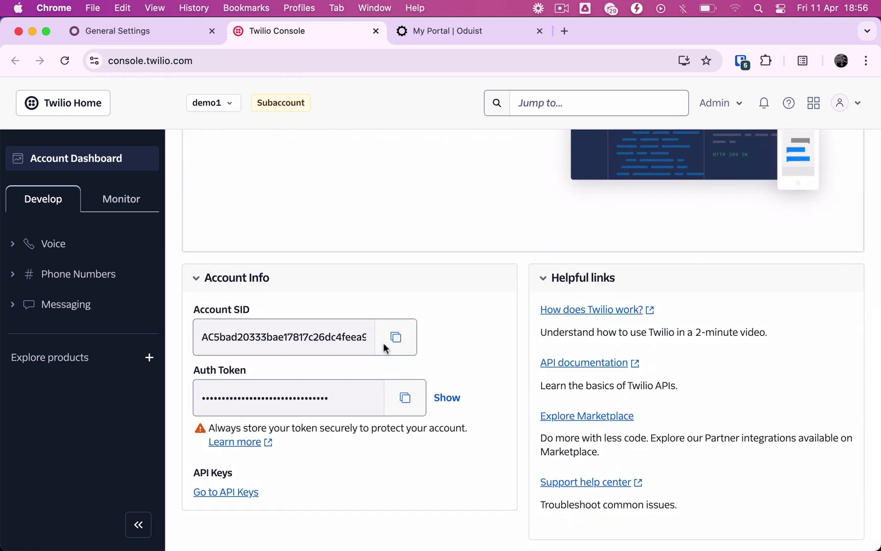
left_click(400, 338)
left_click(188, 32)
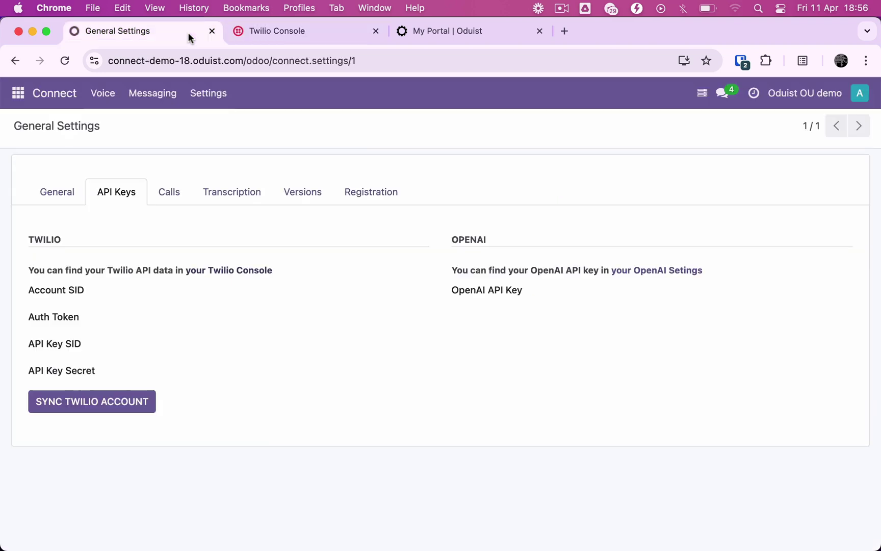
left_click(158, 291)
key("super+v")
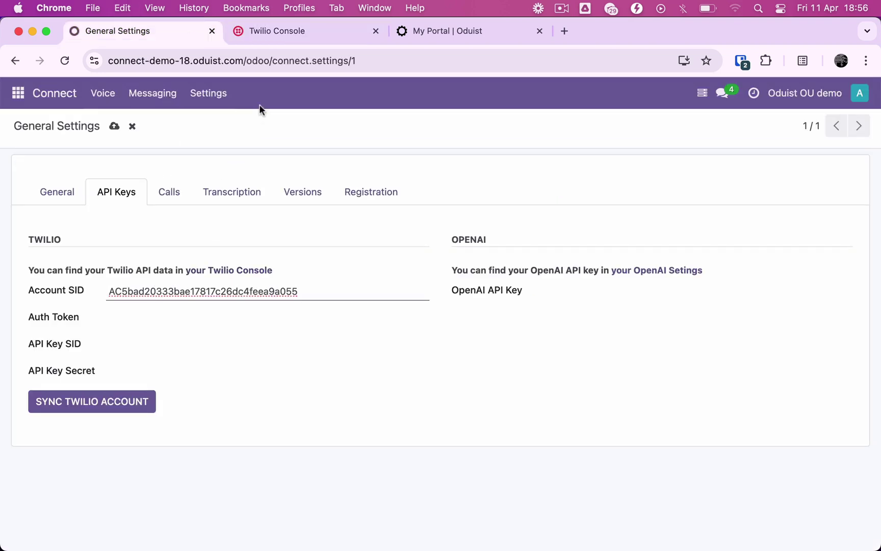
- Copy the Twilio Auth Token into Odoo's Auth Token field
left_click(271, 35)
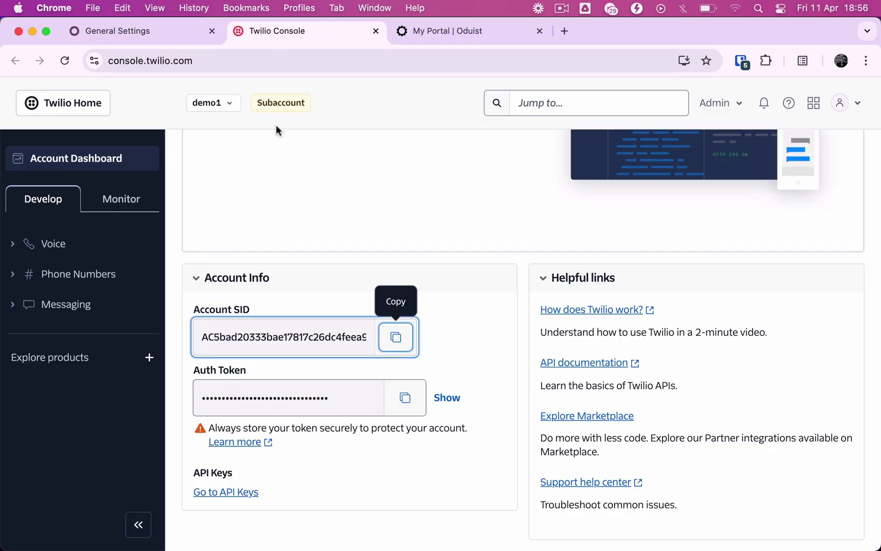
left_click(405, 397)
left_click(188, 34)
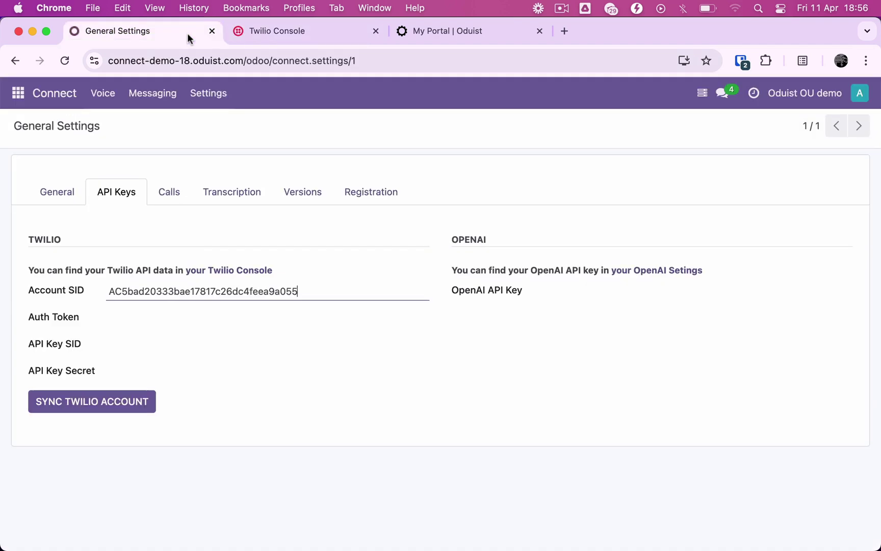
left_click(177, 321)
key("super+v")
left_click(285, 33)
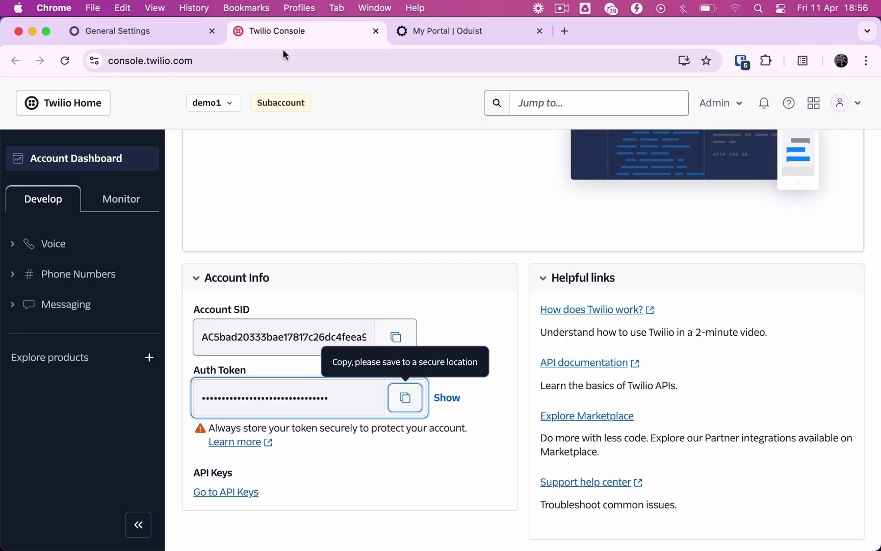
- Create a new Standard Twilio API key named Connect
left_click(243, 494)
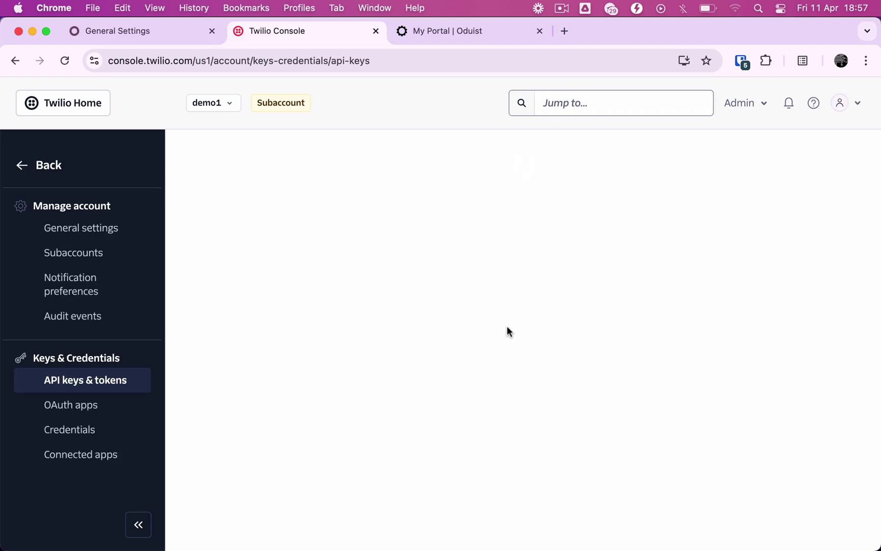
left_click(809, 294)
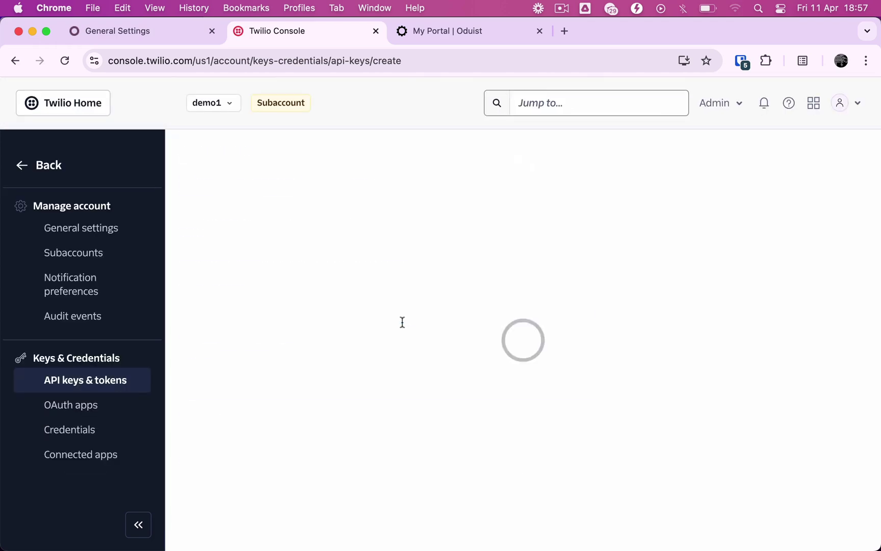
left_click(397, 318)
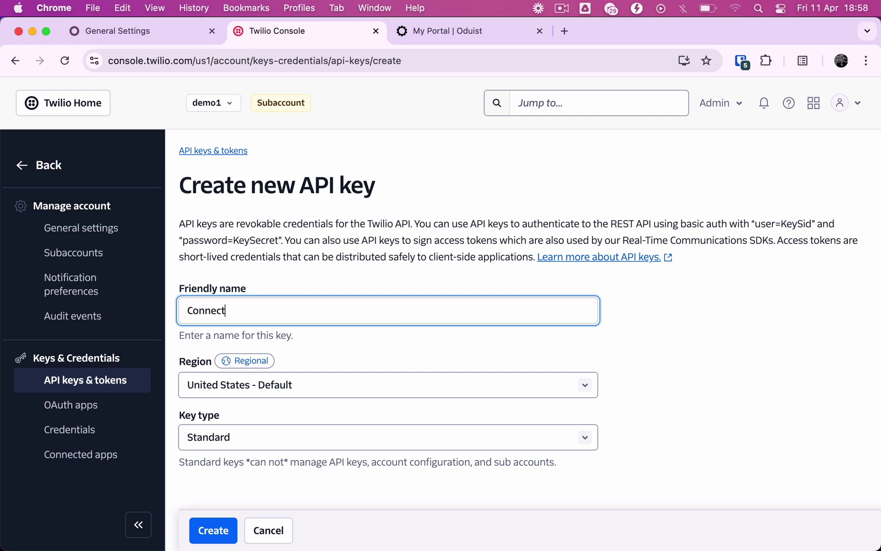
left_click(217, 531)
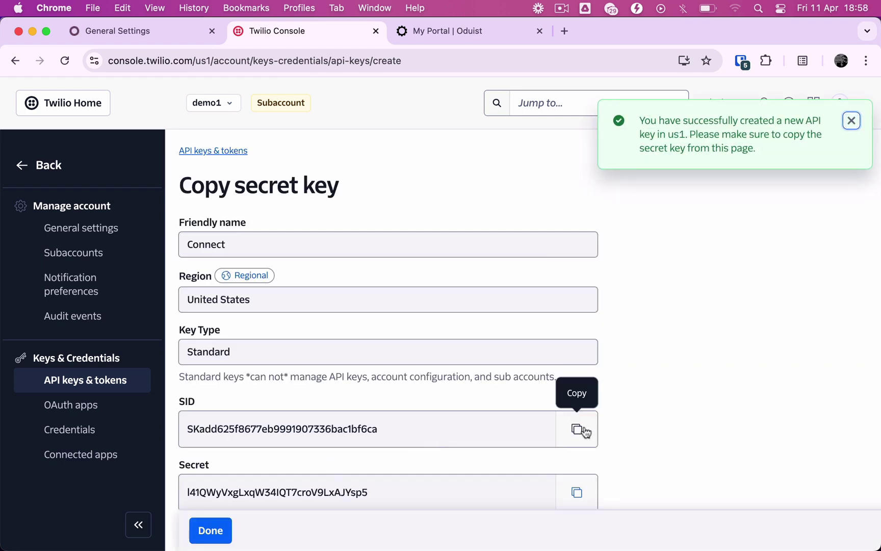
- Paste the Connect key's SID and secret into Odoo's API Key SID and Secret fields
left_click(578, 431)
left_click(166, 27)
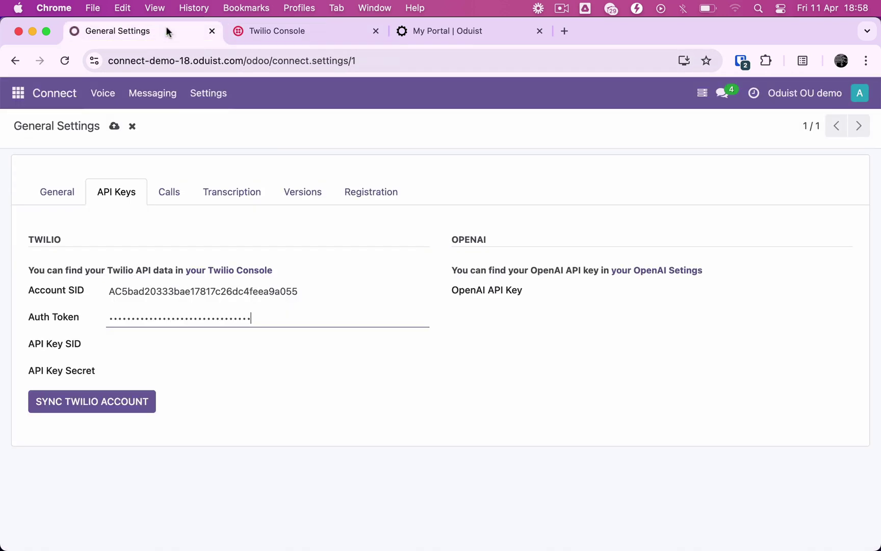
left_click(144, 347)
key("super+v")
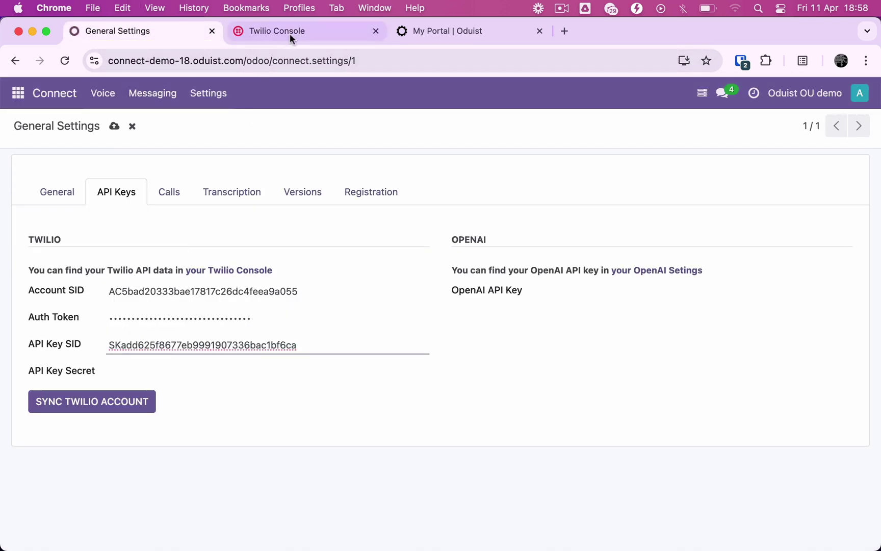
left_click(289, 31)
left_click(577, 492)
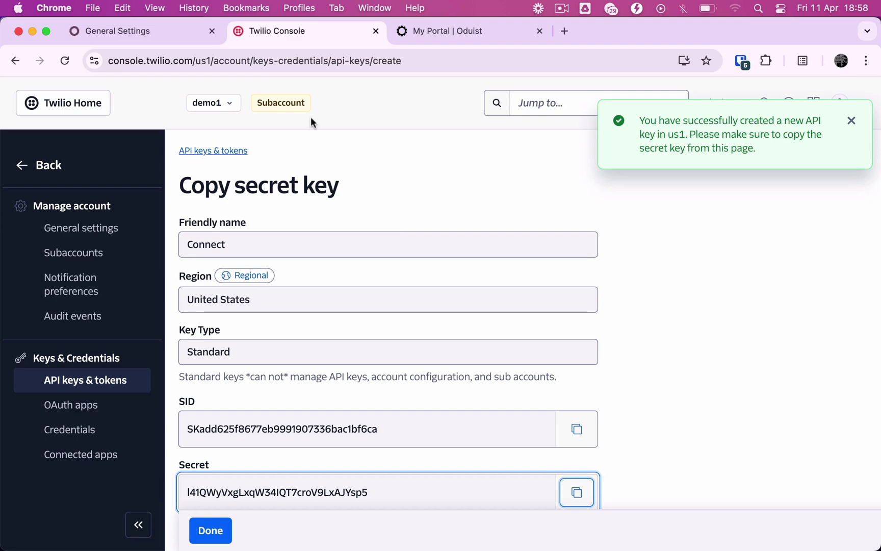
left_click(177, 28)
left_click(181, 374)
key("super+v")
left_click(280, 40)
scroll(273, 411, "down", 3)
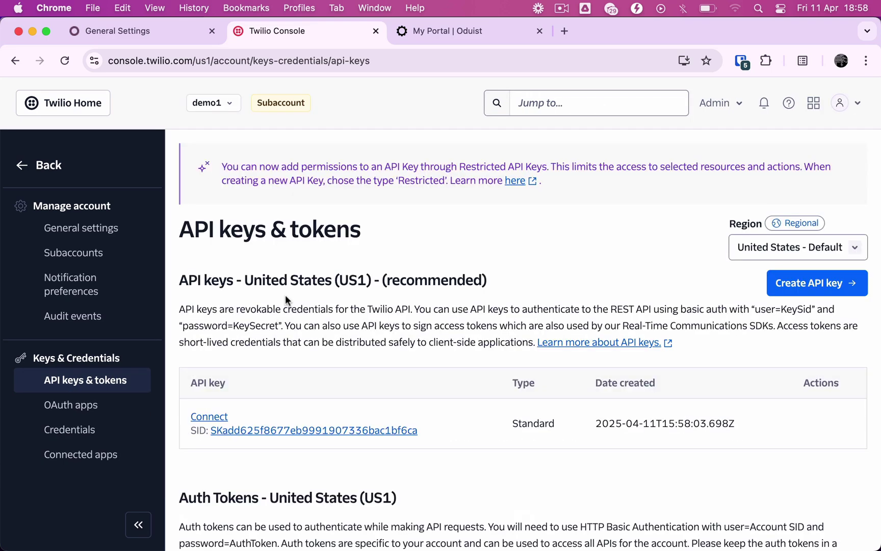
left_click(120, 31)
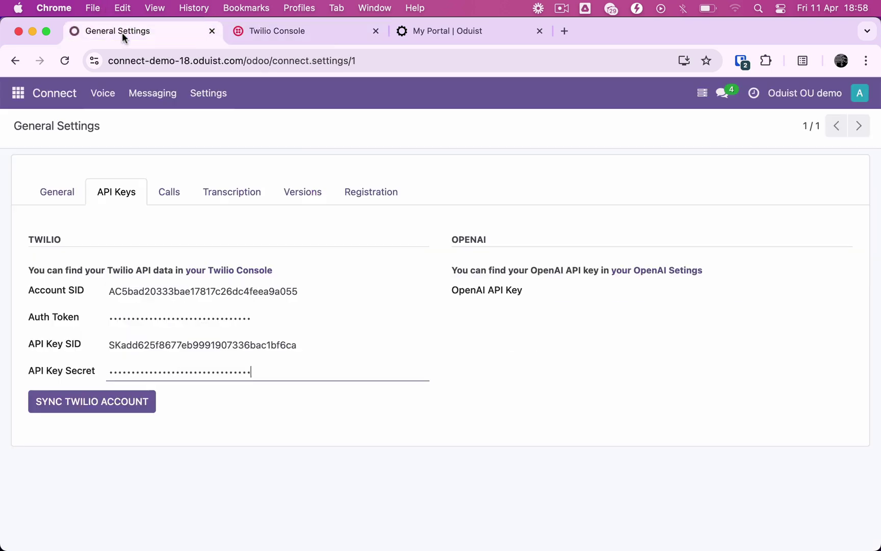
left_click(100, 402)
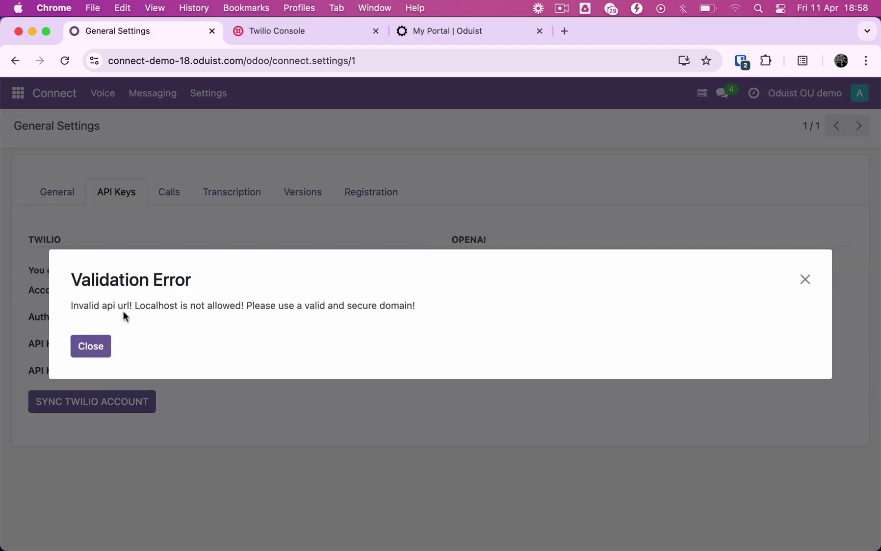
left_click_drag(136, 306, 179, 306)
left_click(224, 340)
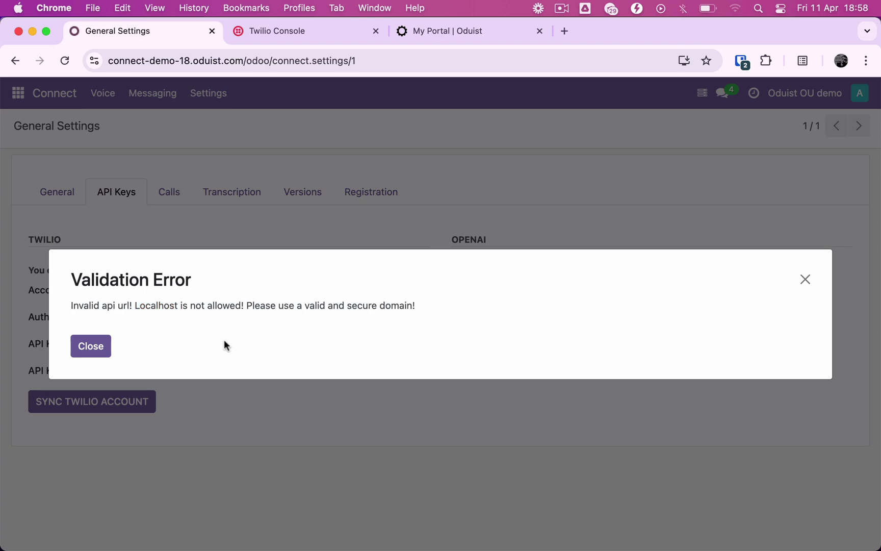
left_click(91, 346)
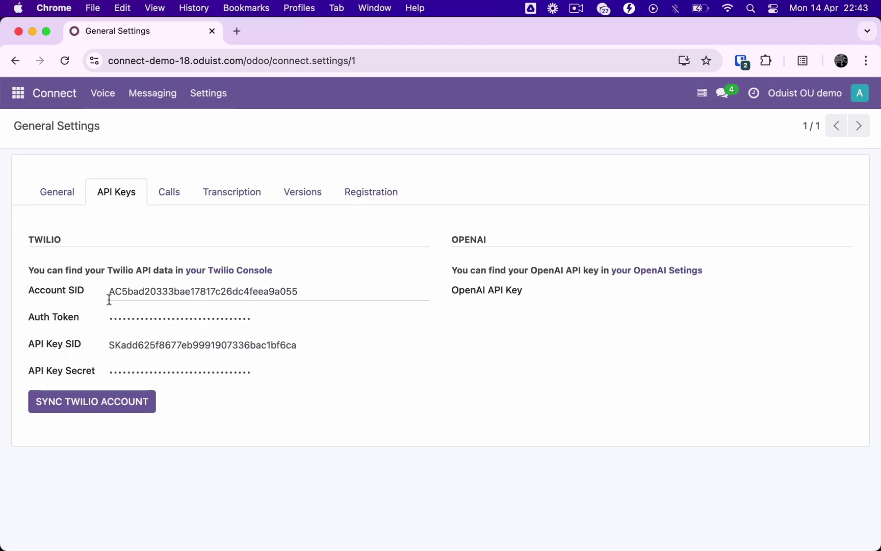
left_click(62, 201)
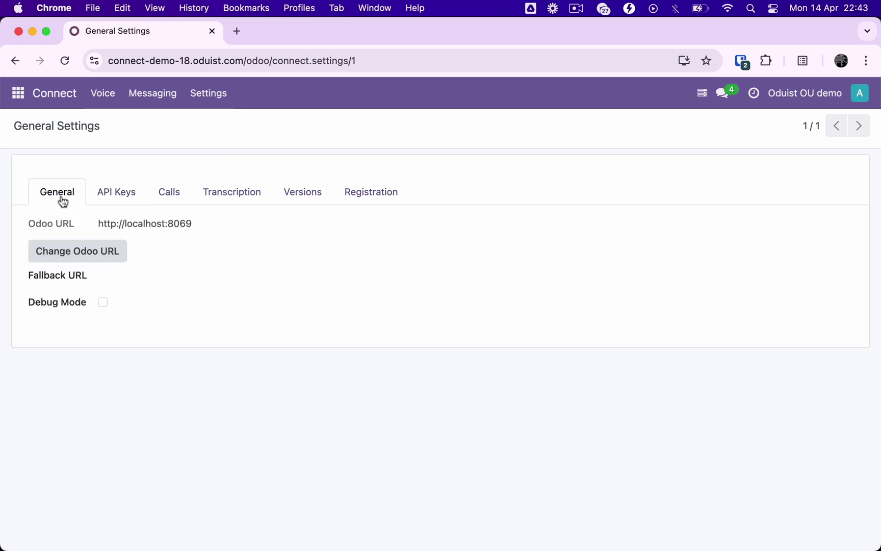
left_click_drag(242, 60, 82, 59)
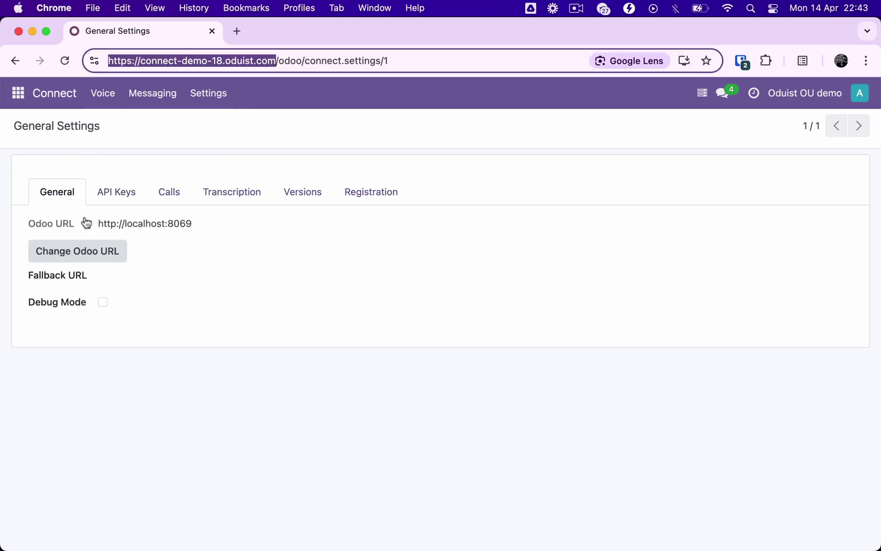
left_click(86, 255)
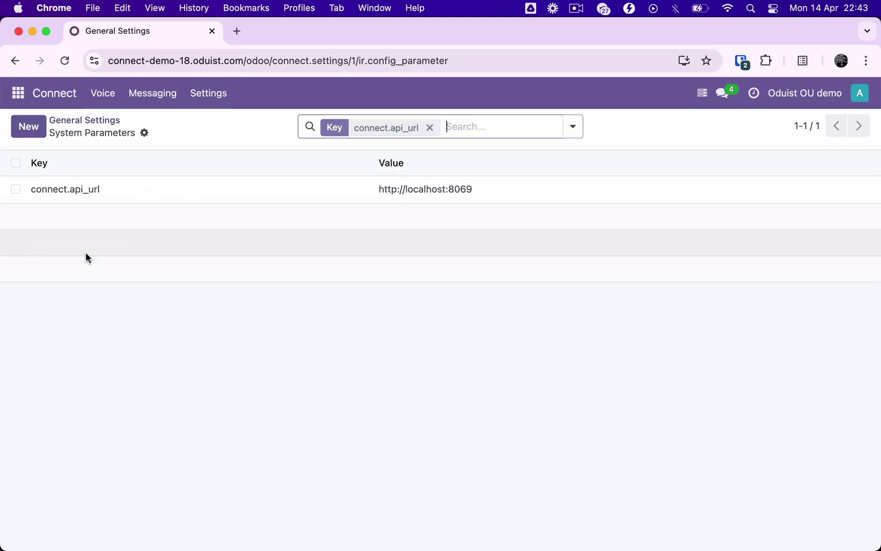
left_click(498, 195)
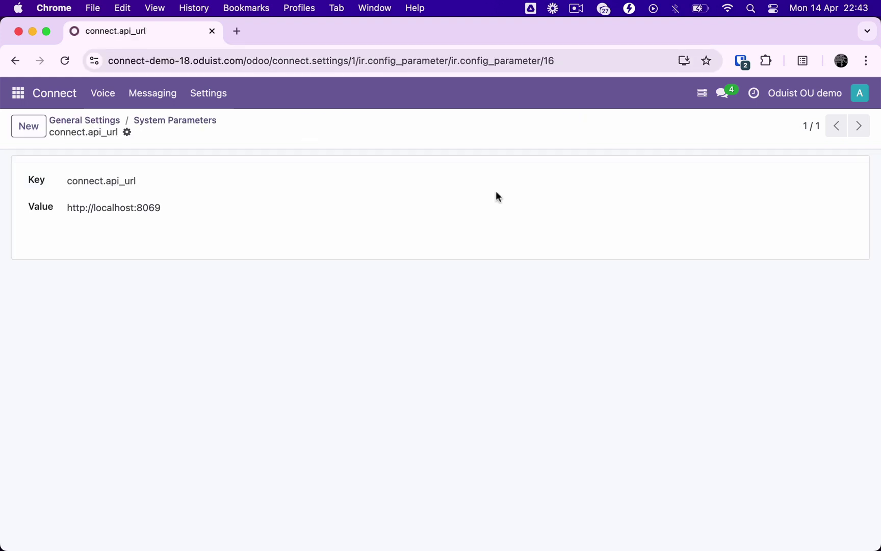
triple_click(209, 208)
key("super+v")
type("/")
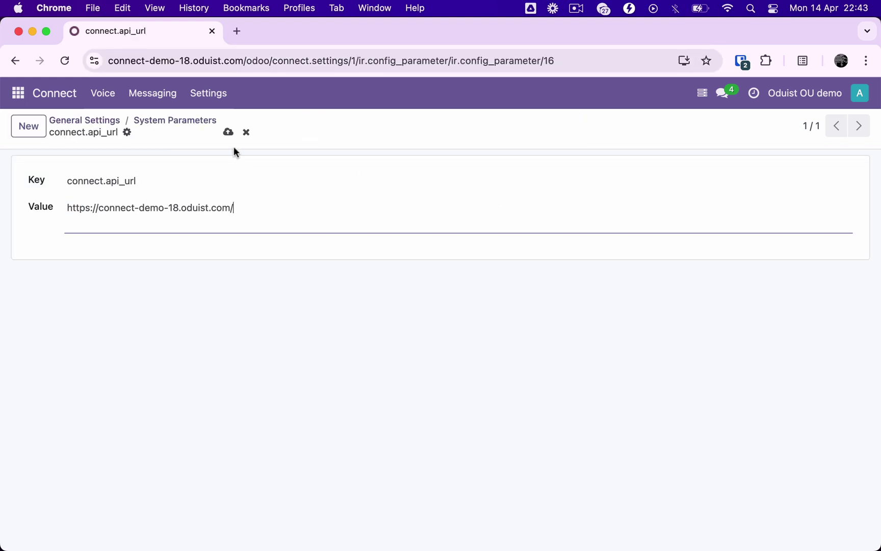
left_click(98, 121)
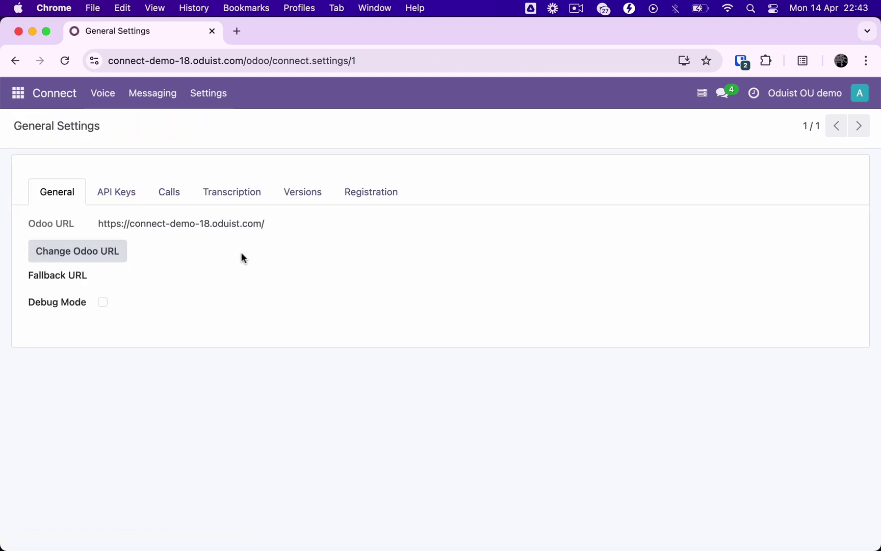
left_click(131, 196)
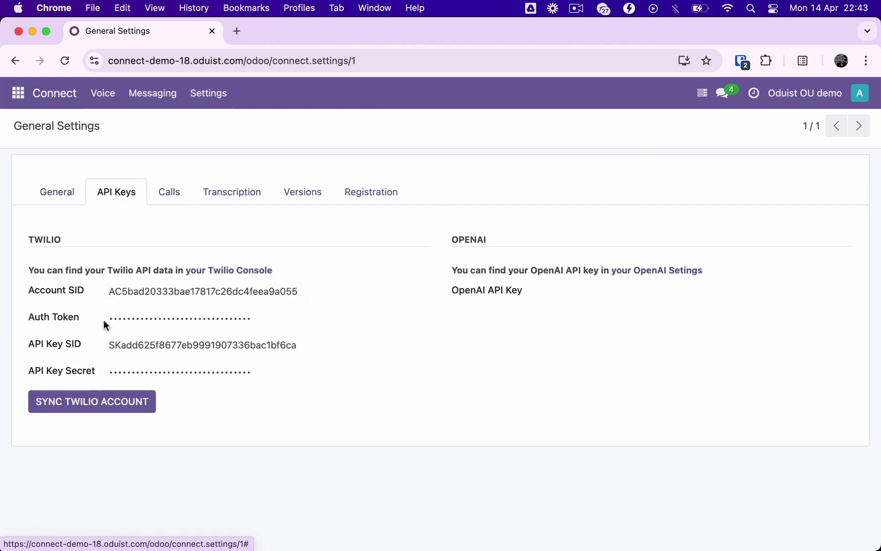
- Re-sync Twilio, then create and copy an OpenAI secret key 'Connect Demo' for the Default project
left_click(100, 403)
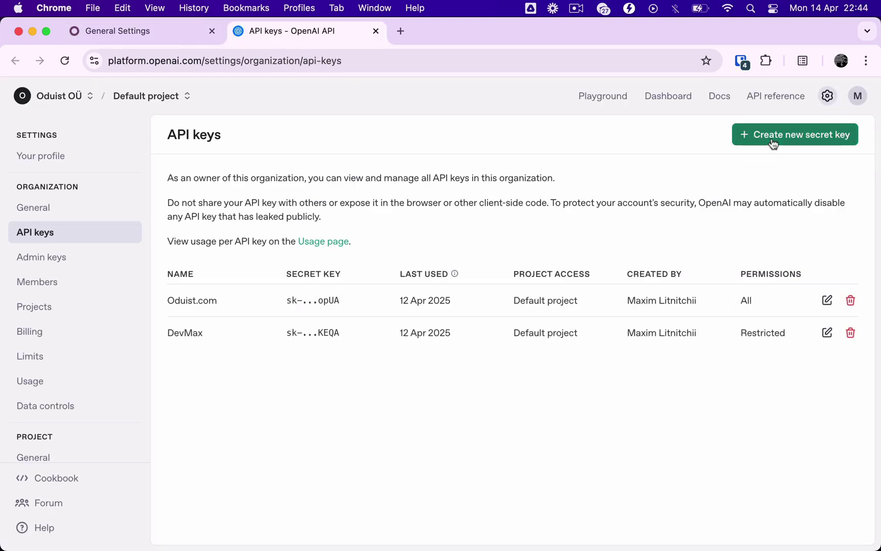
left_click(773, 138)
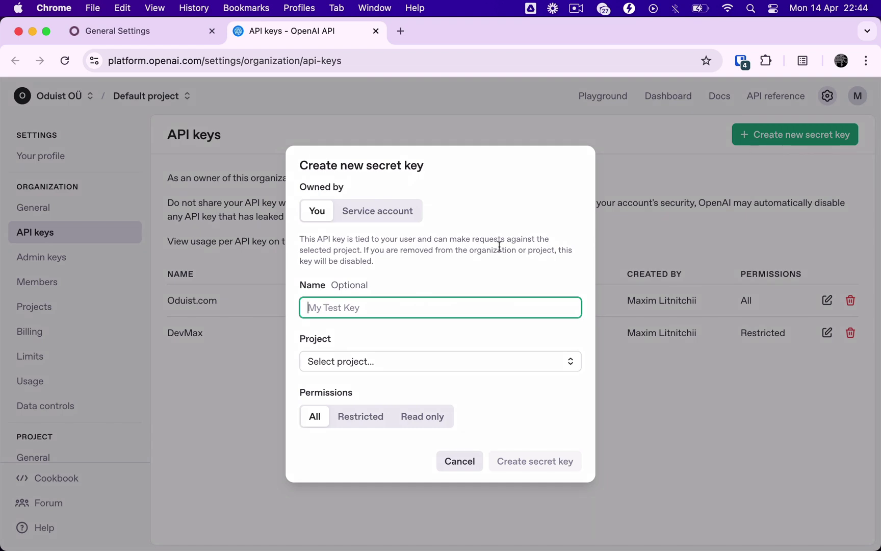
type("Connect Demo")
left_click(400, 361)
left_click(366, 390)
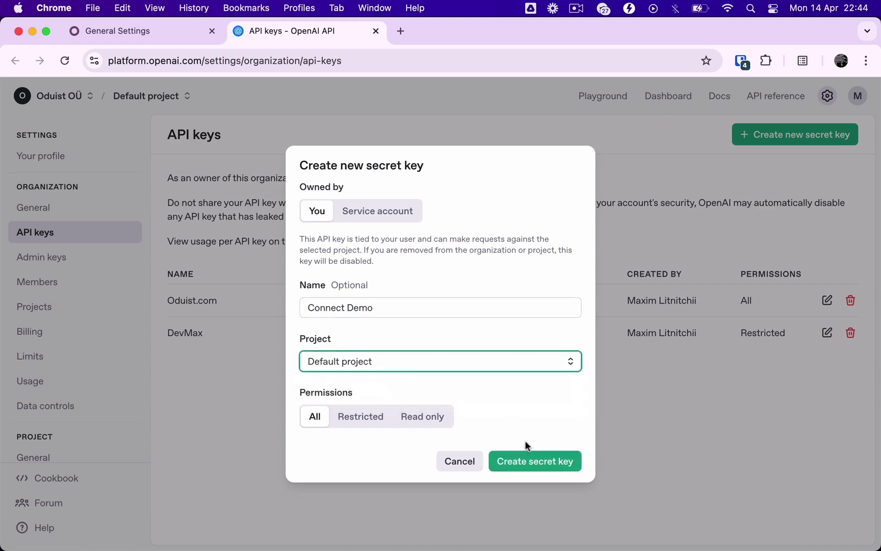
left_click(536, 459)
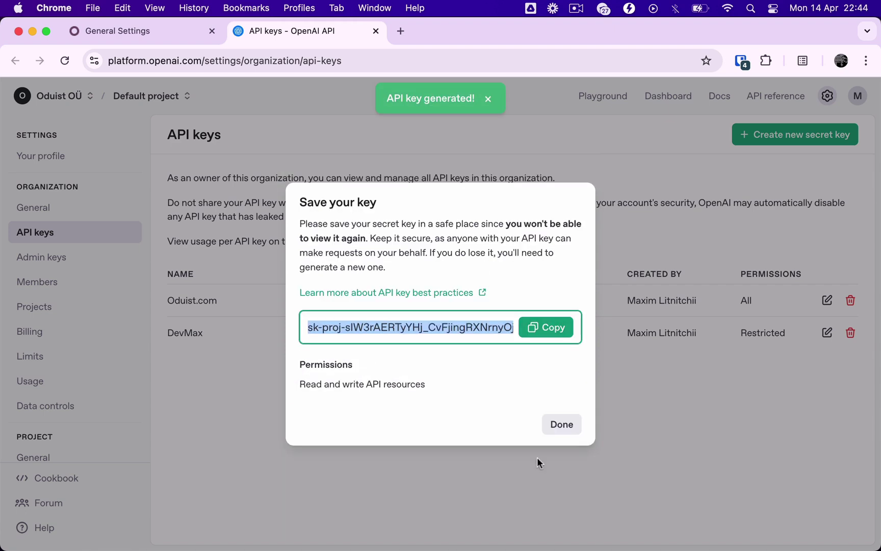
left_click(553, 336)
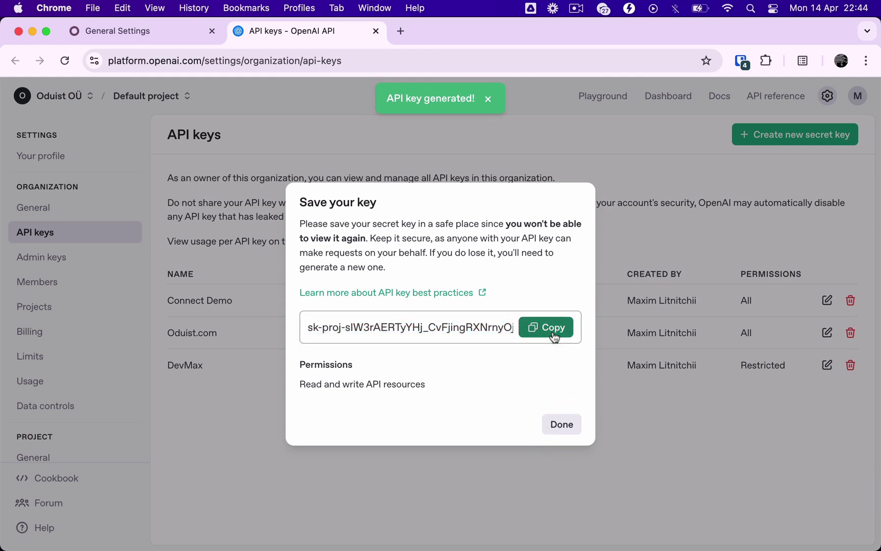
- Paste the copied OpenAI secret key into the OpenAI API Key field and save
left_click(158, 32)
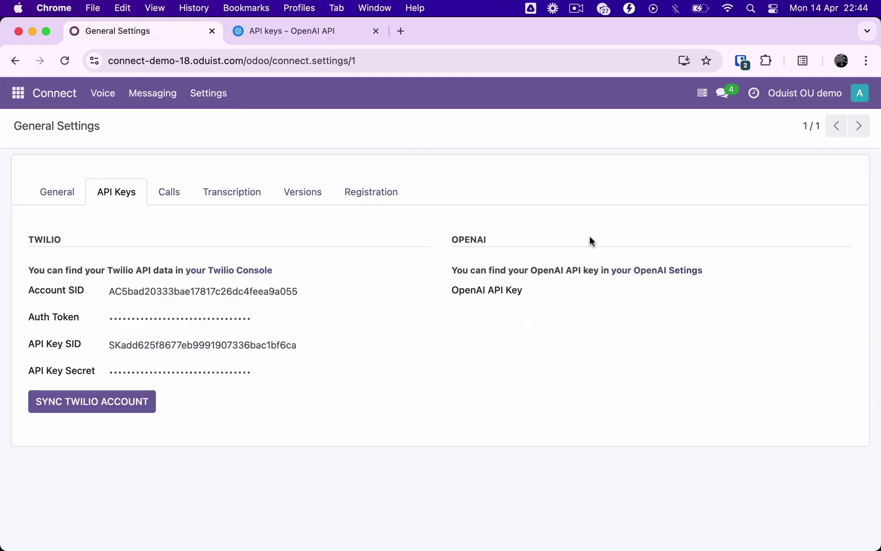
left_click(610, 299)
key("super+v")
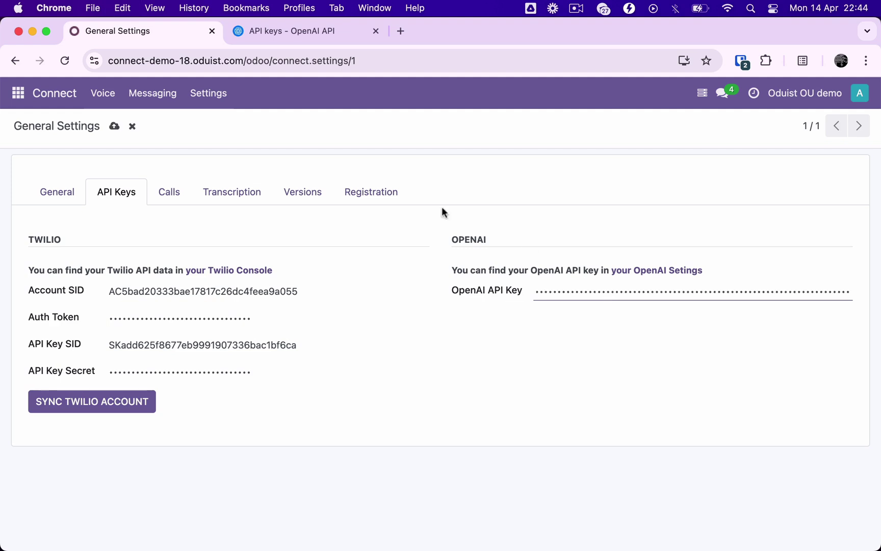
left_click(113, 131)
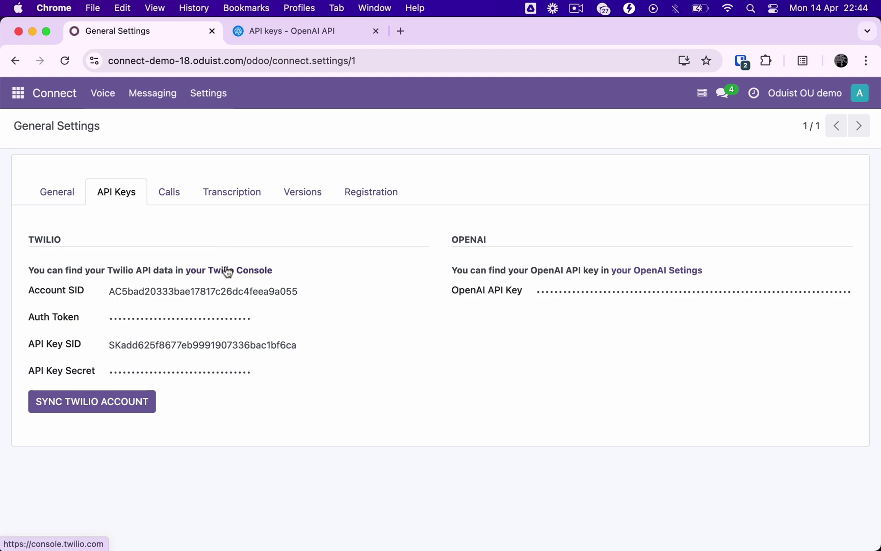
- Buy the first listed Linden, MI local number ($1.15 monthly) in Twilio Console
left_click(228, 271)
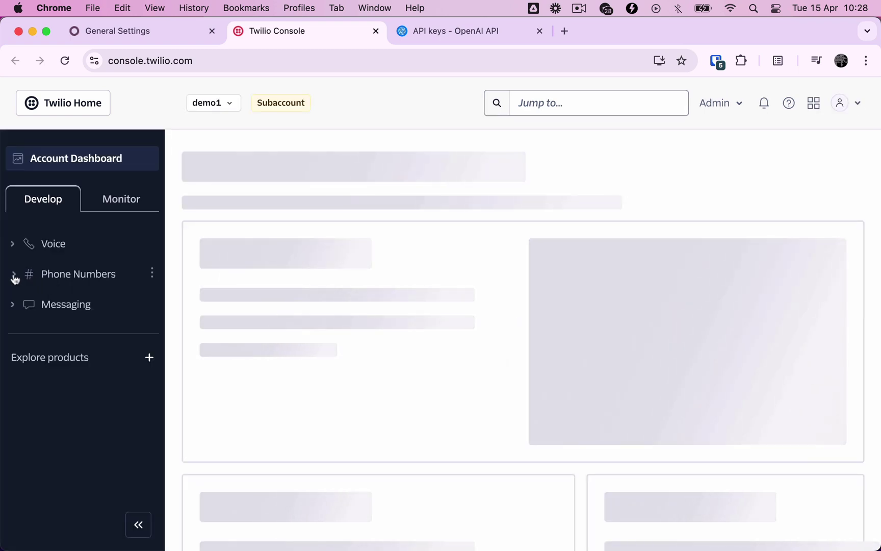
left_click(14, 277)
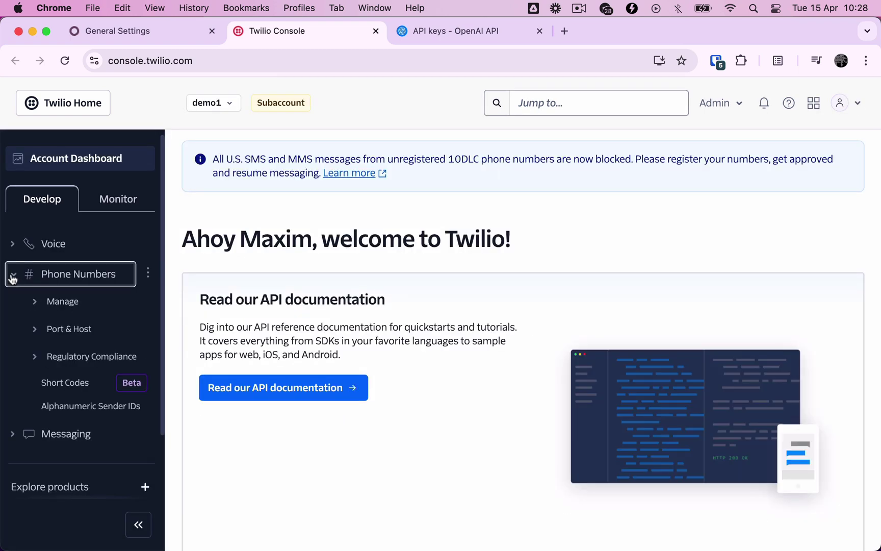
left_click(36, 303)
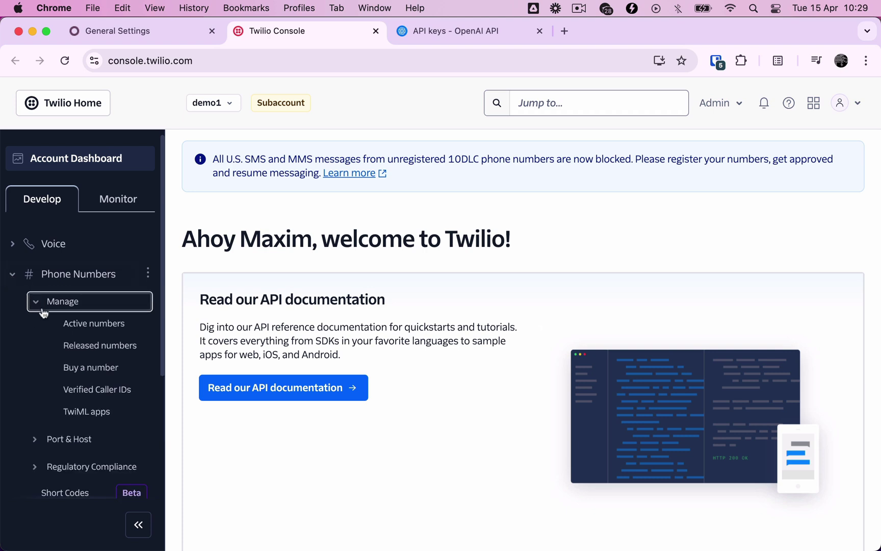
left_click(104, 374)
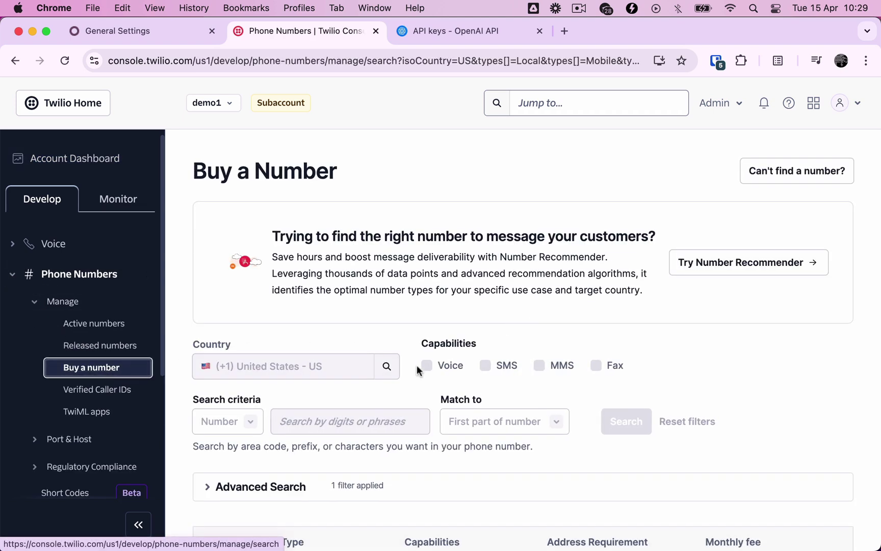
scroll(417, 365, "down", 5)
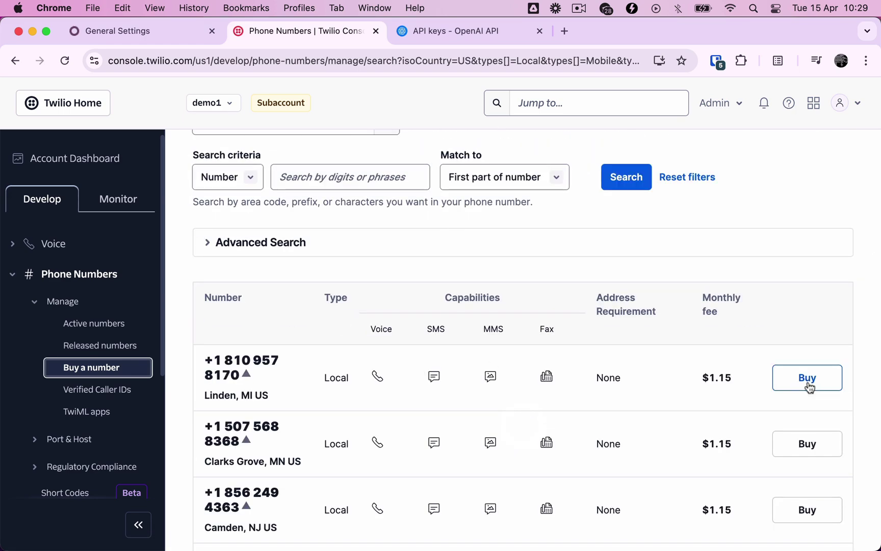
left_click(811, 381)
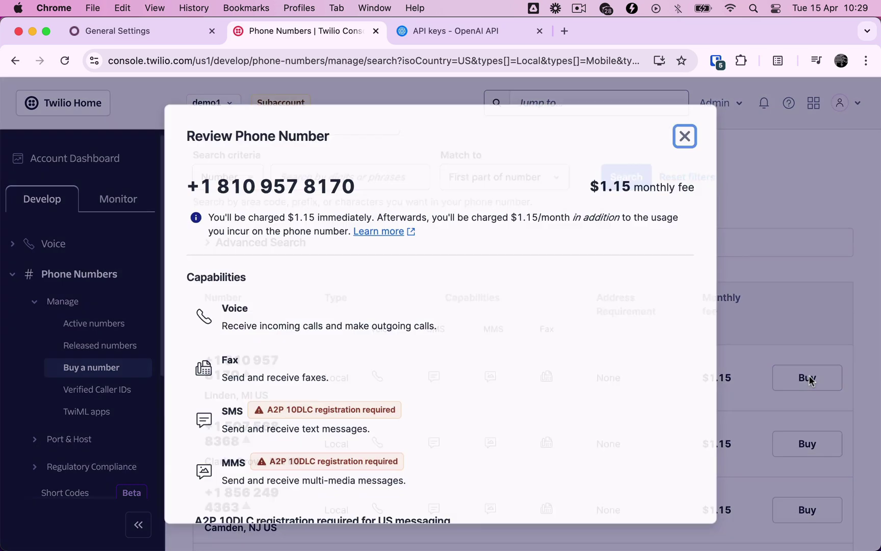
scroll(537, 362, "down", 5)
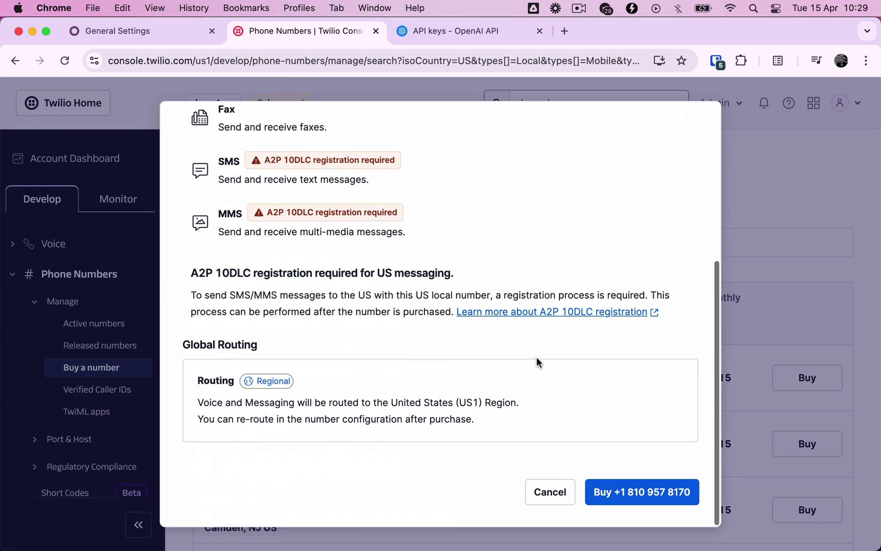
left_click(637, 502)
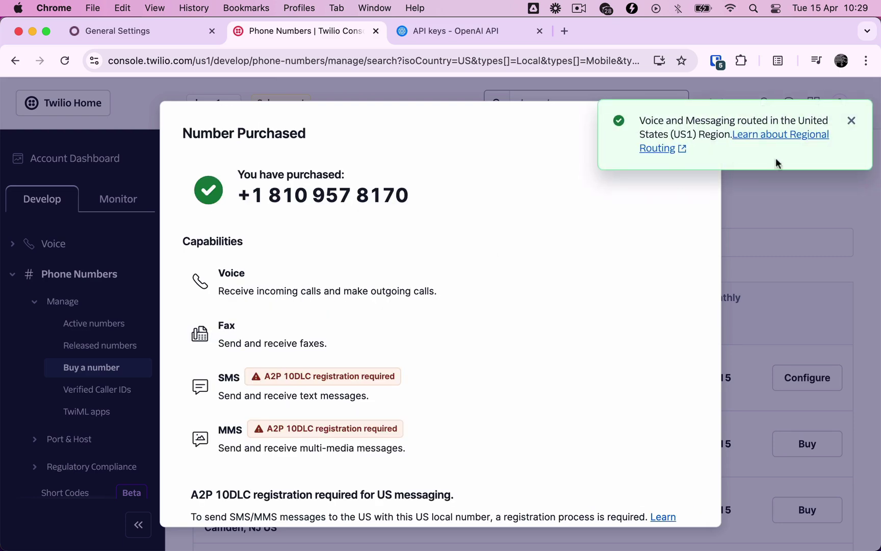
left_click(851, 121)
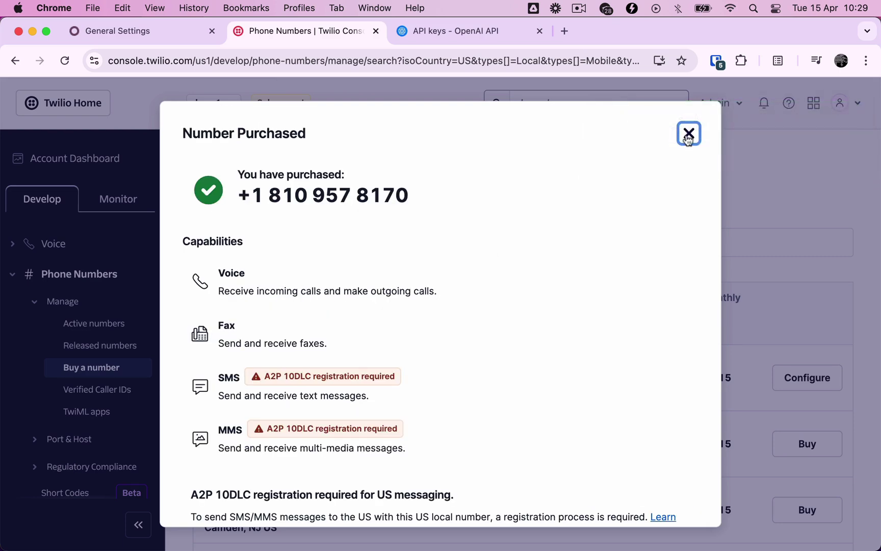
left_click(688, 134)
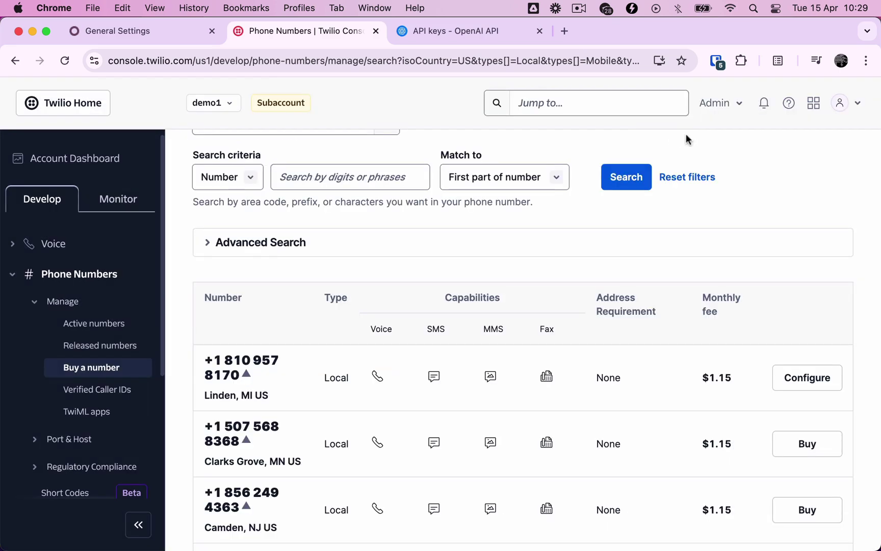
- Sync the Twilio account and check Voice > Numbers for the imported Linden, MI number
left_click(164, 28)
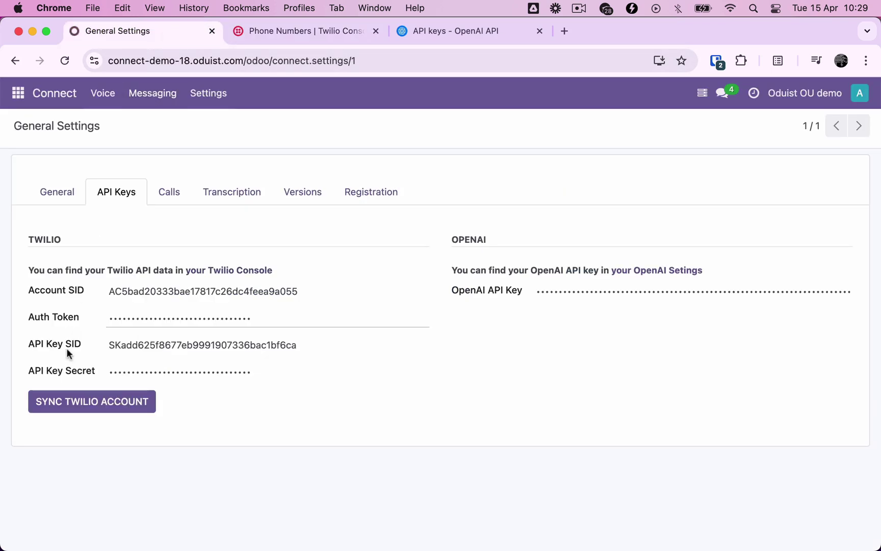
left_click(102, 402)
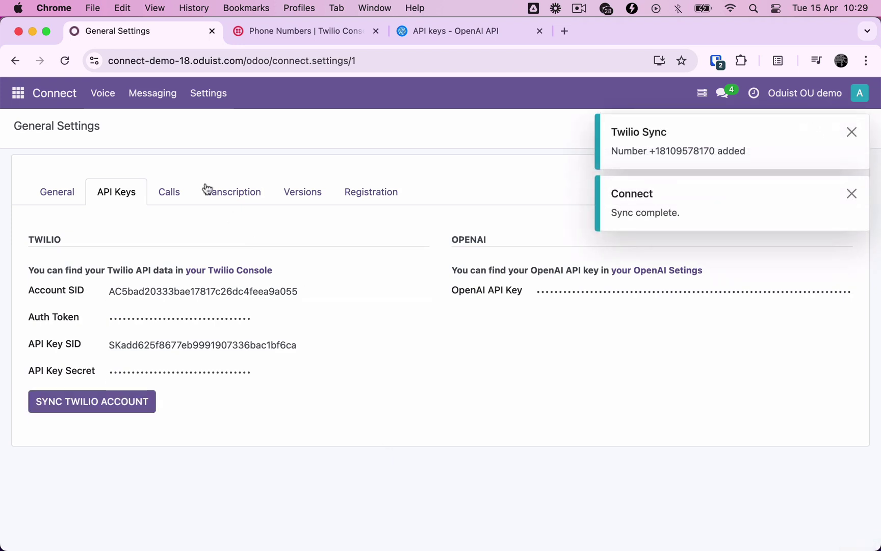
left_click(103, 97)
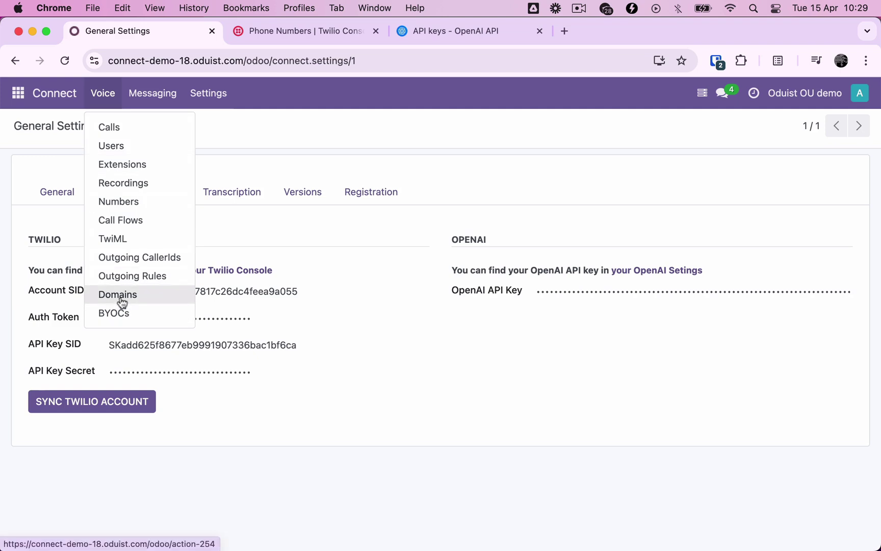
left_click(126, 202)
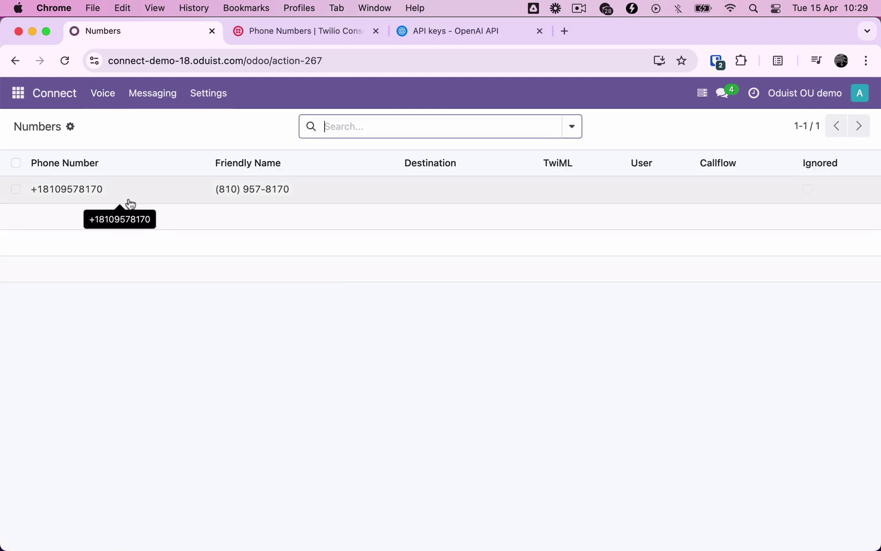
left_click(103, 93)
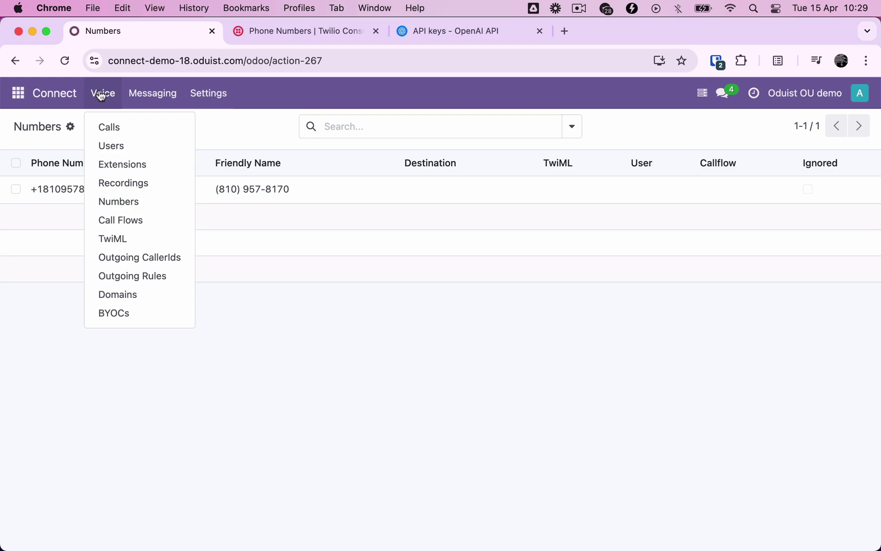
- Add and save SIP domain 'Demo' with subdomain oduist-connect-demo under Voice > Domains
left_click(123, 299)
left_click(29, 127)
type("Demo")
left_click(126, 238)
type("oduist-connec")
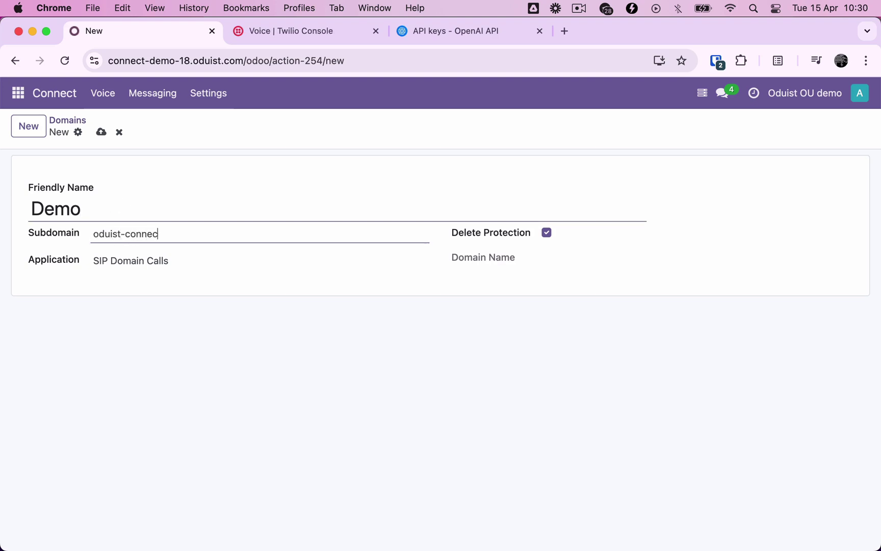
type("tddemo")
left_click(101, 132)
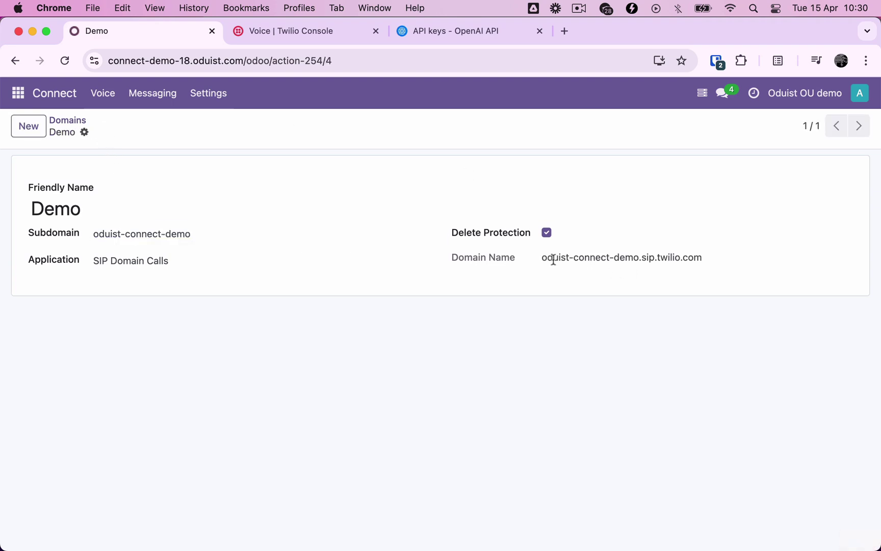
left_click_drag(542, 258, 785, 262)
left_click(738, 332)
left_click(107, 98)
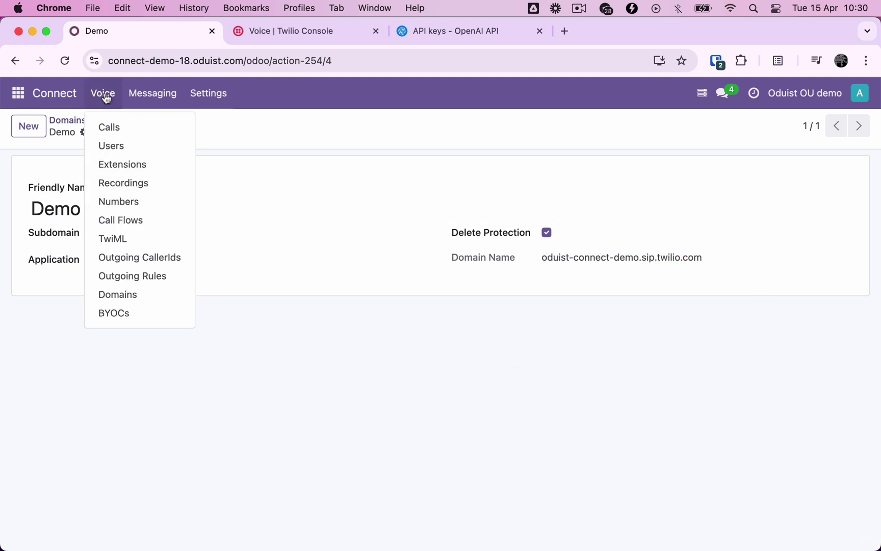
- Create and save a Connect user with username 'admin' linked to the Administrator account
left_click(110, 144)
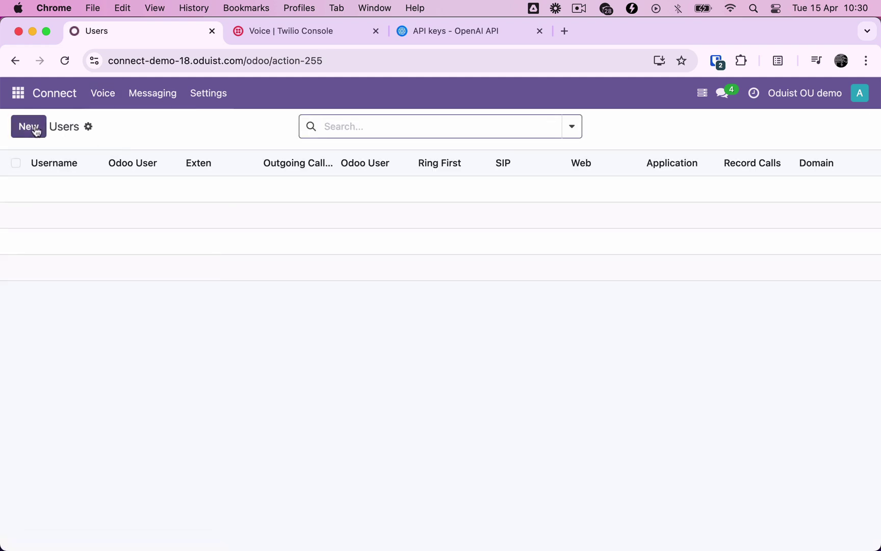
left_click(29, 128)
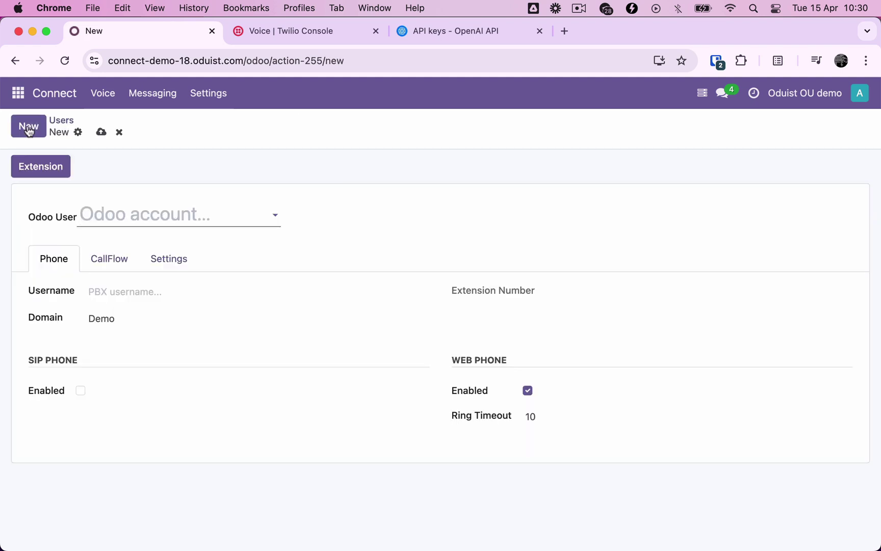
left_click(110, 210)
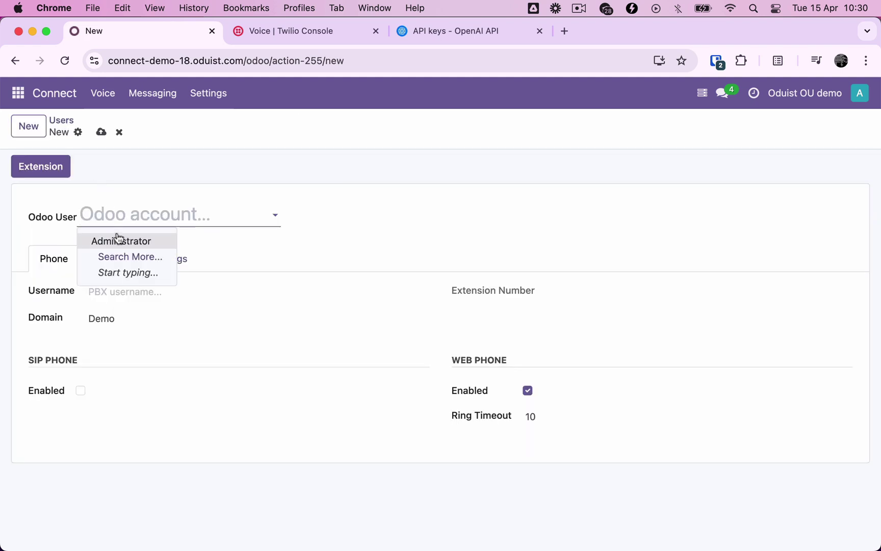
left_click(116, 236)
left_click(114, 289)
type("admin")
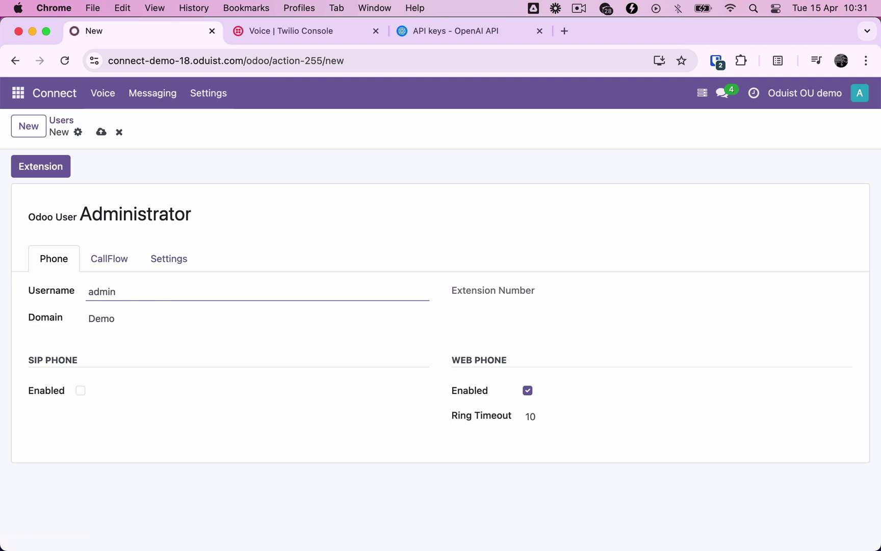
left_click(98, 136)
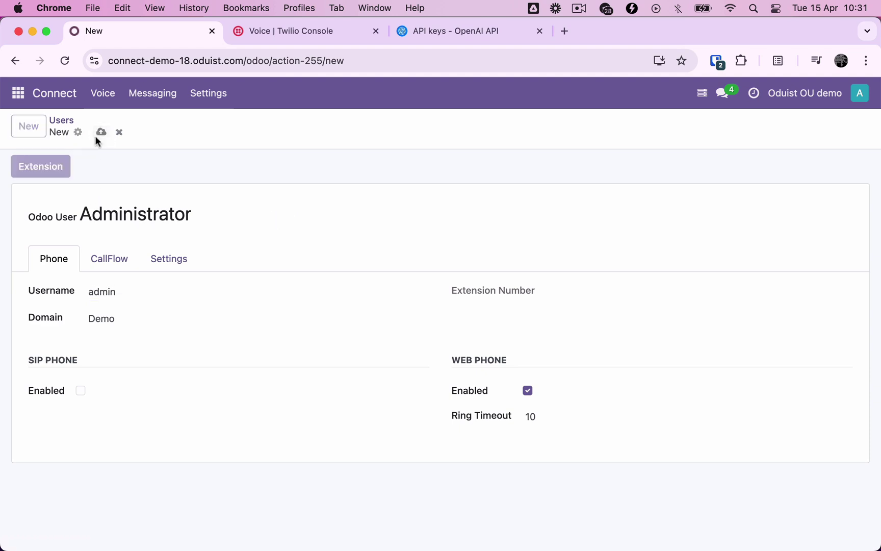
- Reload the page so the web phone activates, and check that its dialpad opens
left_click(65, 61)
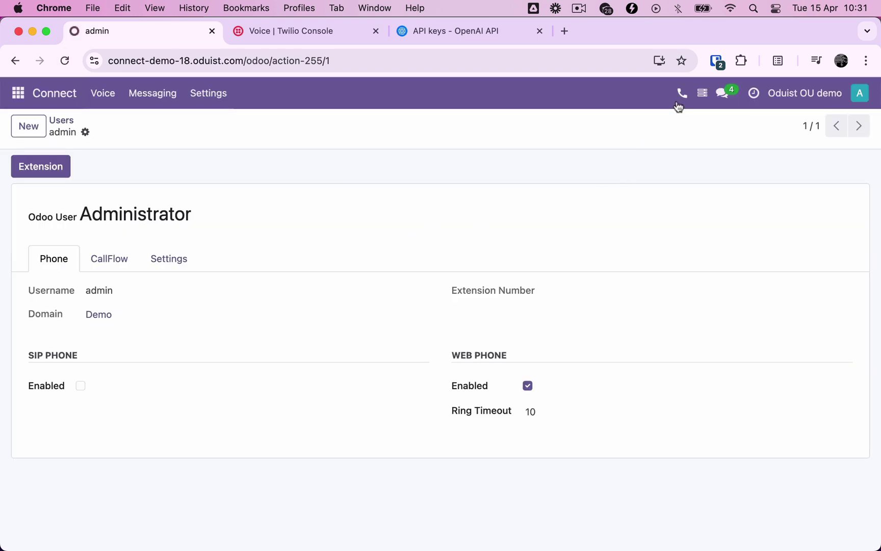
left_click(681, 94)
left_click(680, 102)
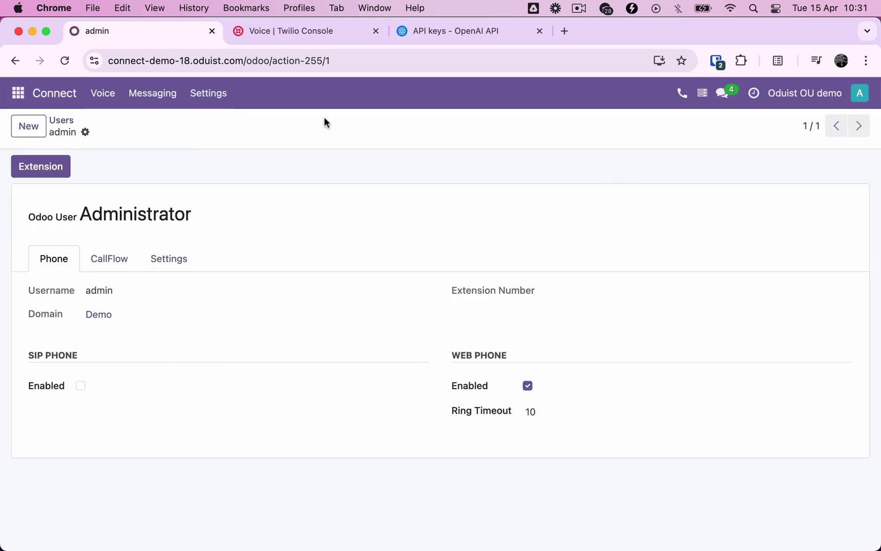
left_click(104, 100)
- Route the purchased number's calls to the user admin
left_click(122, 200)
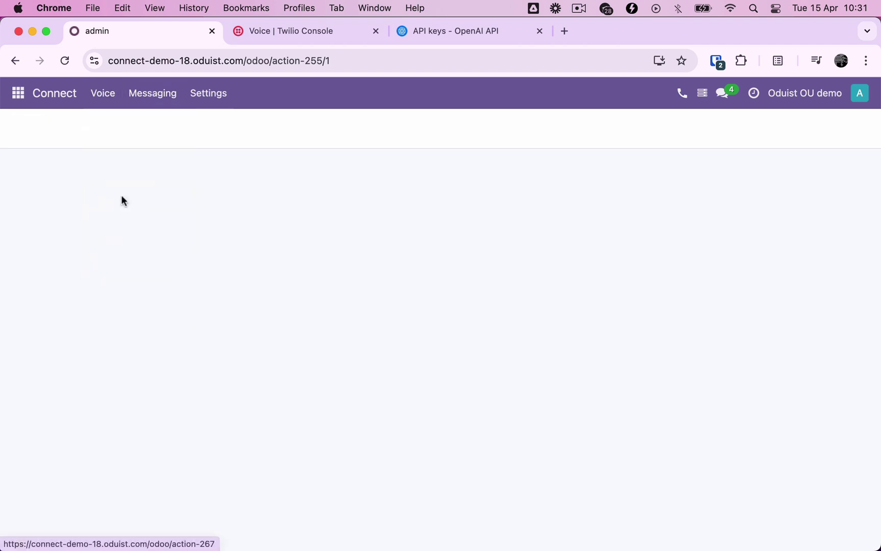
left_click(197, 198)
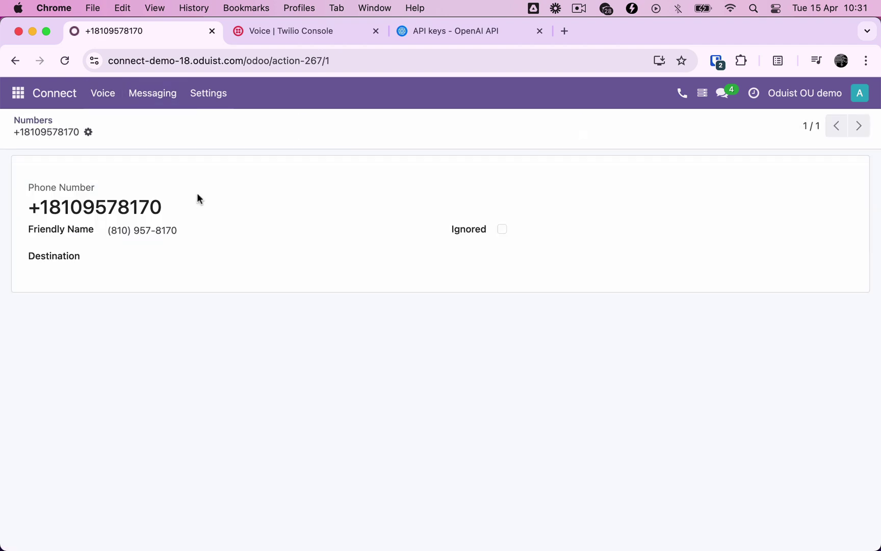
left_click(141, 262)
left_click(134, 276)
left_click(143, 288)
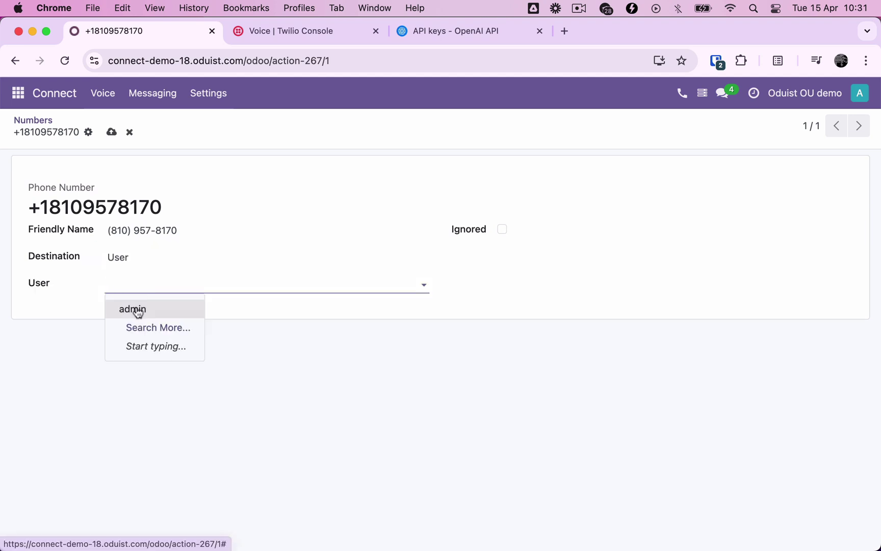
left_click(137, 308)
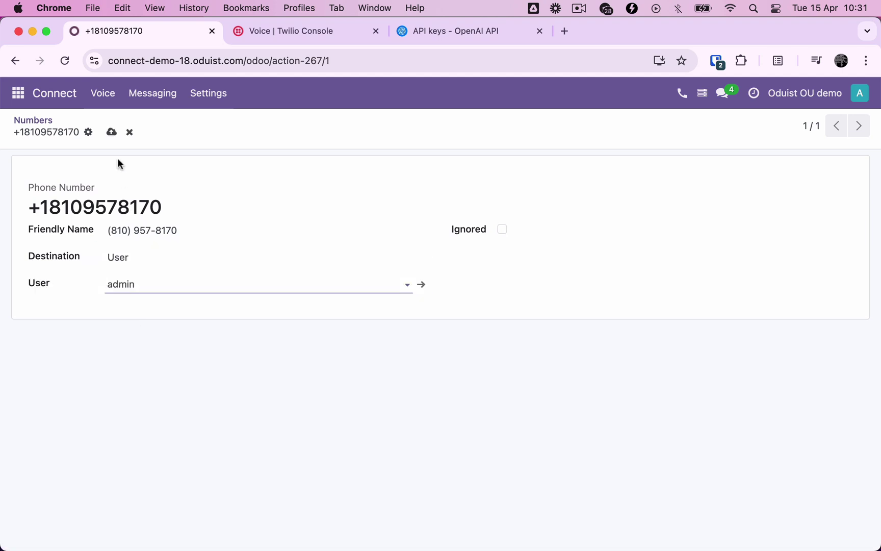
- Mark the purchased number as the default outgoing caller ID, then go to the Calls log
left_click(100, 102)
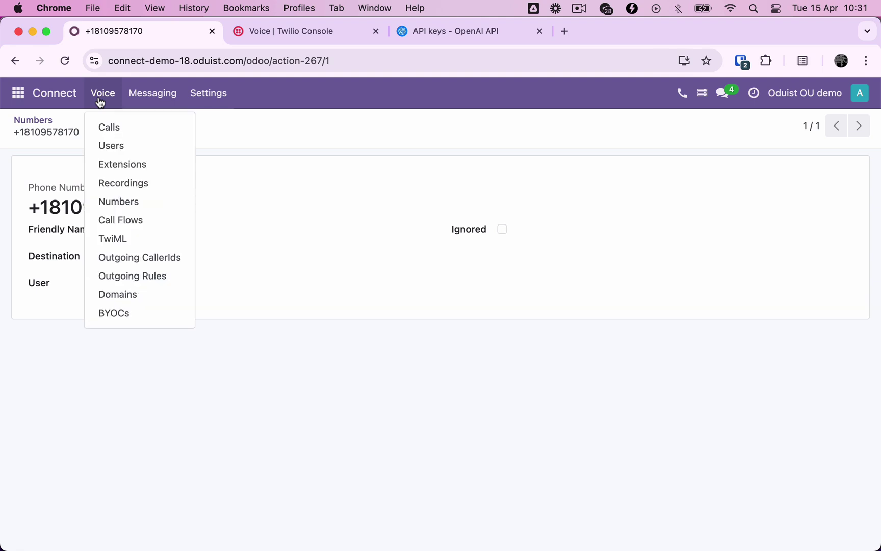
left_click(139, 257)
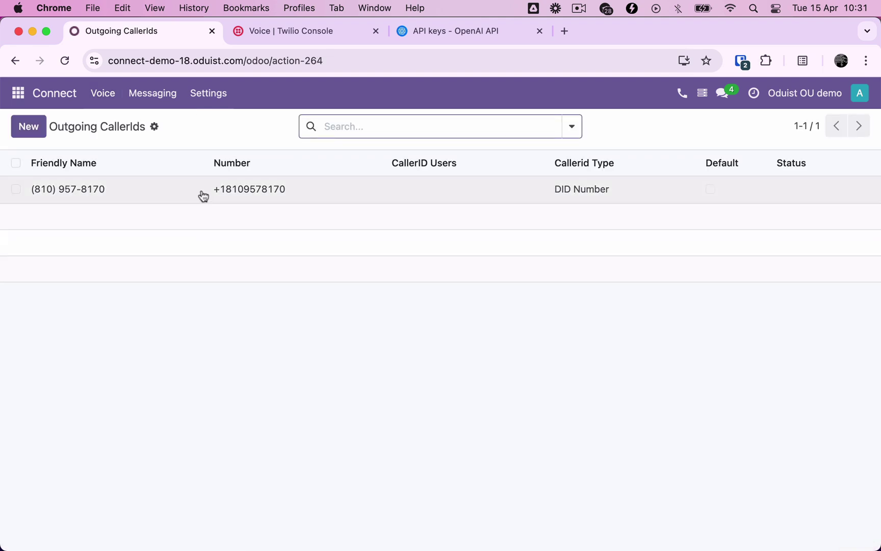
left_click(203, 194)
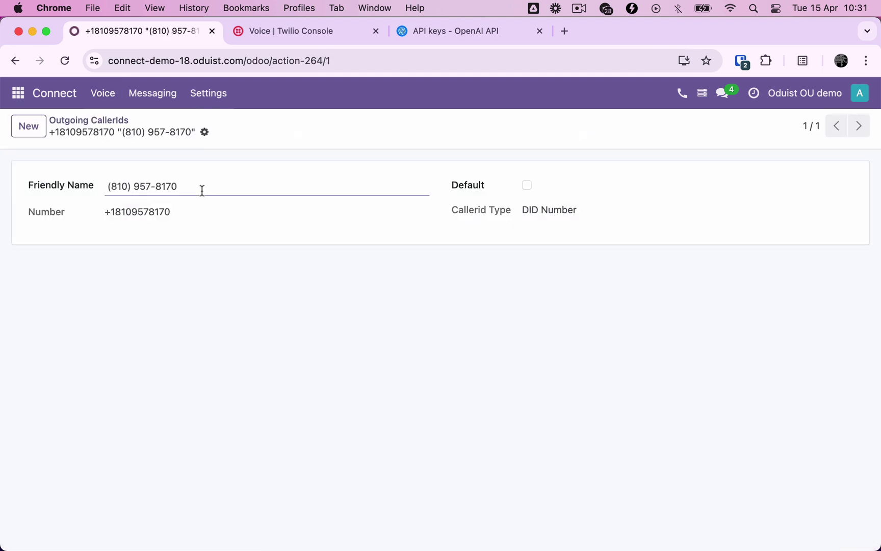
left_click(527, 188)
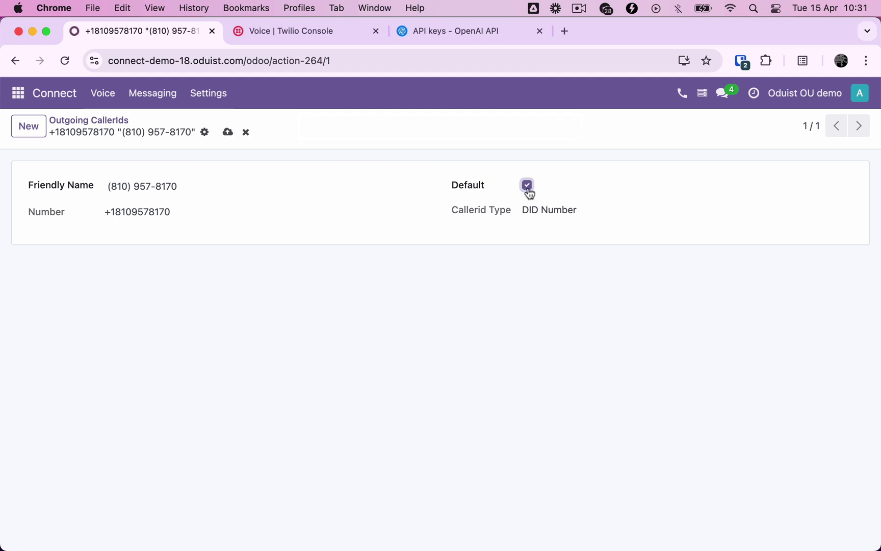
left_click(98, 106)
left_click(106, 132)
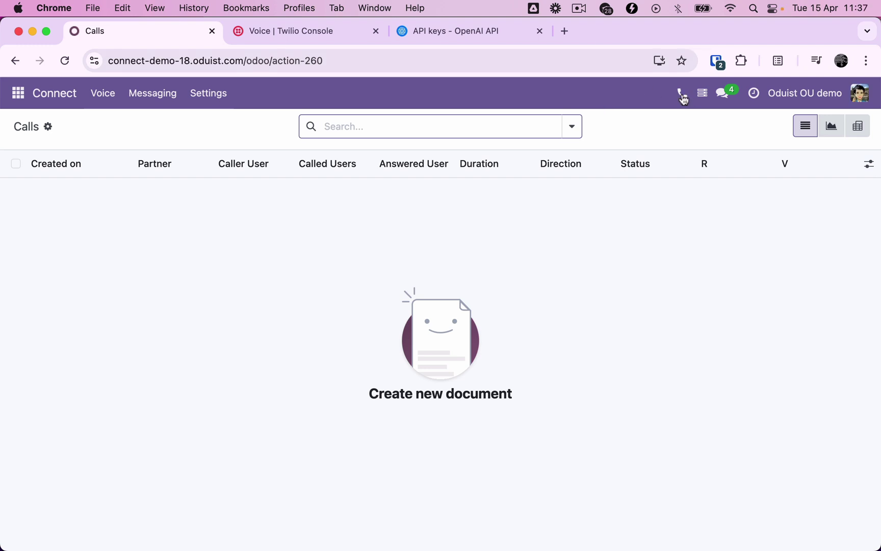
- Call the CallerID Test contact from the web phone after searching 'caller'
left_click(682, 93)
left_click(133, 252)
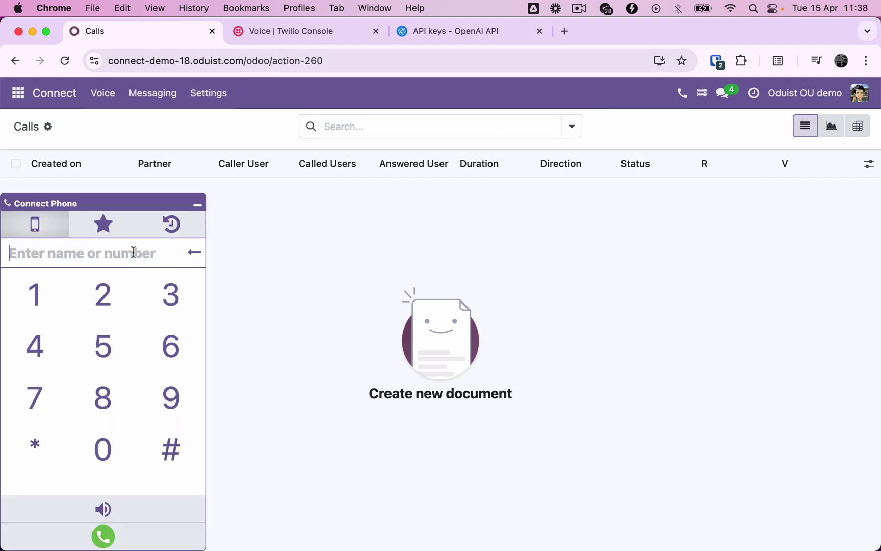
type("caller")
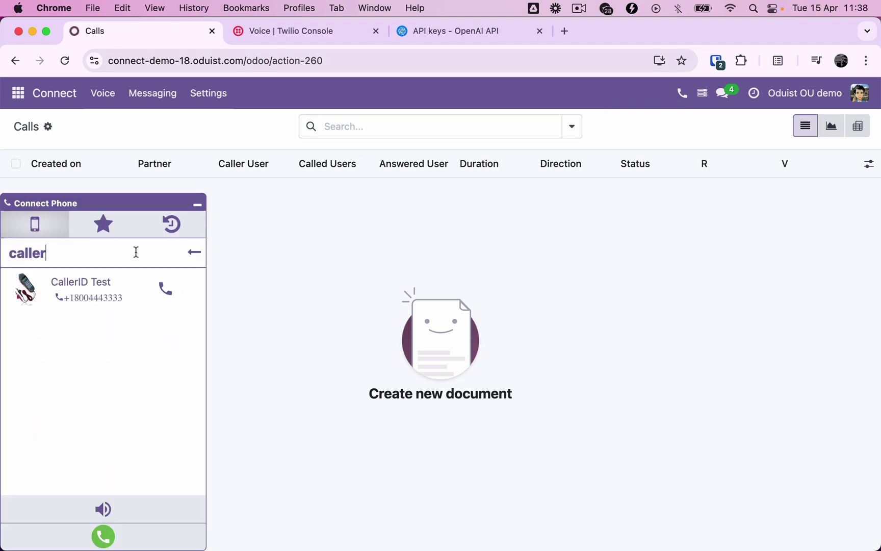
left_click(165, 290)
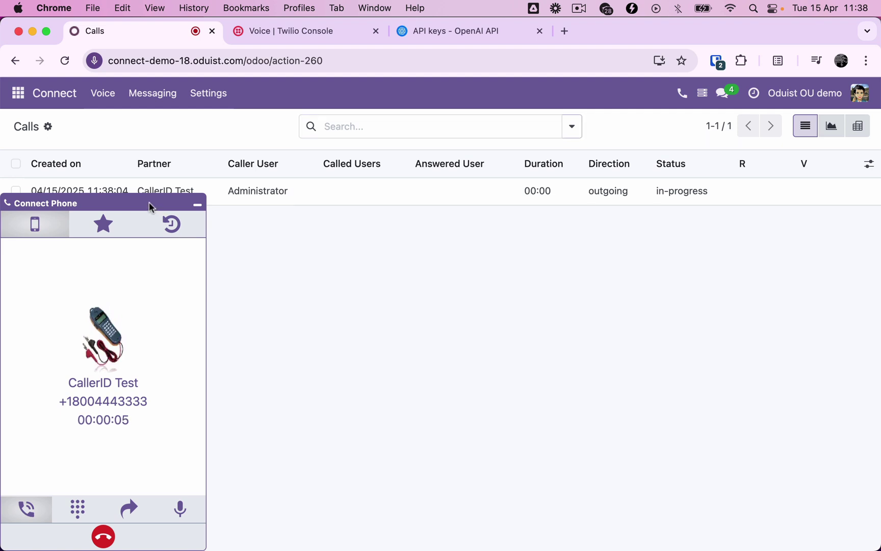
- Move the phone panel right, show the Summary column in the calls list, and end the call
left_click_drag(155, 204, 826, 244)
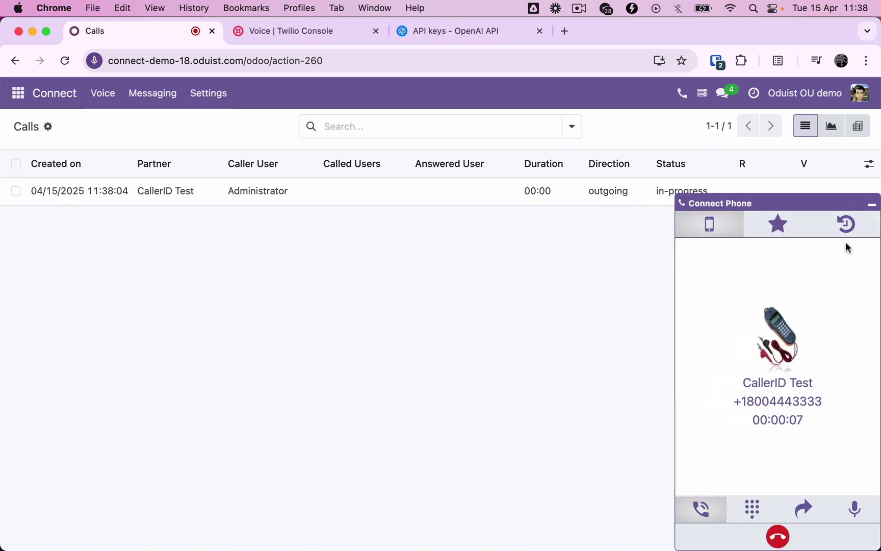
left_click(869, 164)
left_click(811, 192)
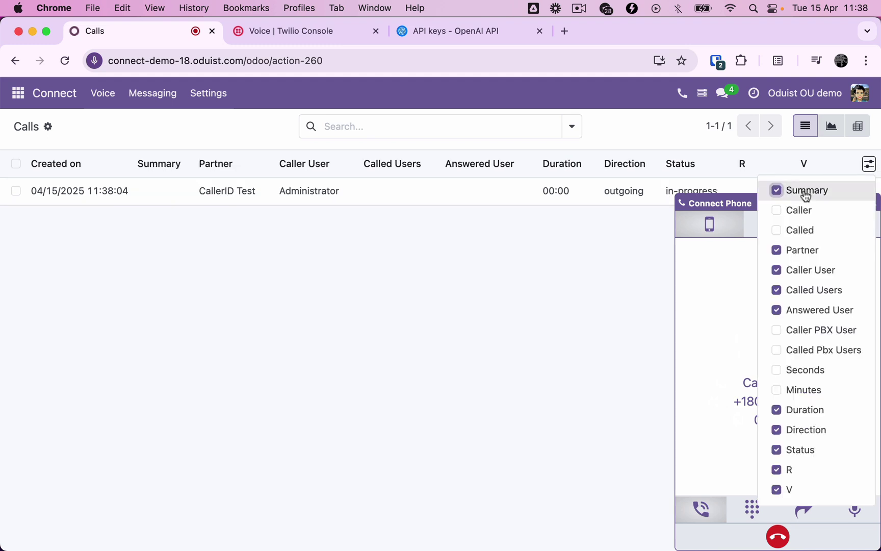
left_click(633, 298)
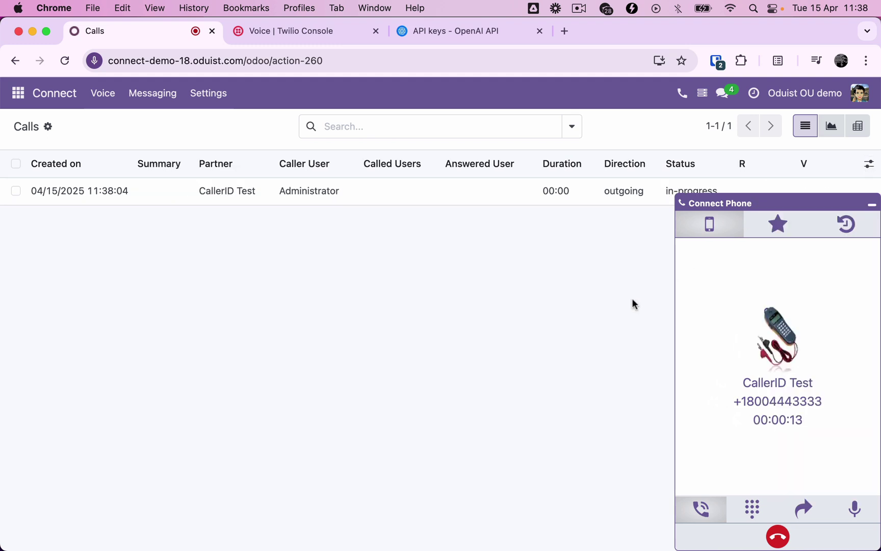
left_click(779, 538)
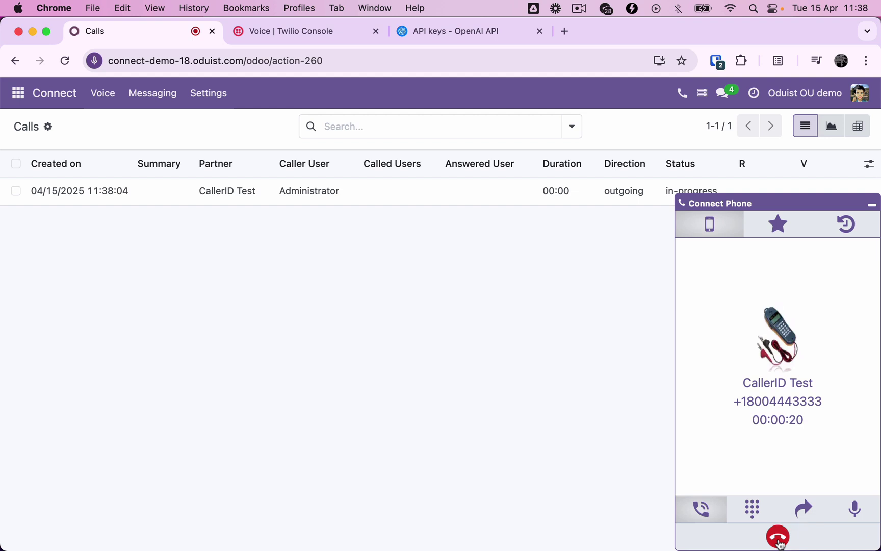
- Open the finished outgoing call's record and play back its audio on the Recording tab
left_click(872, 206)
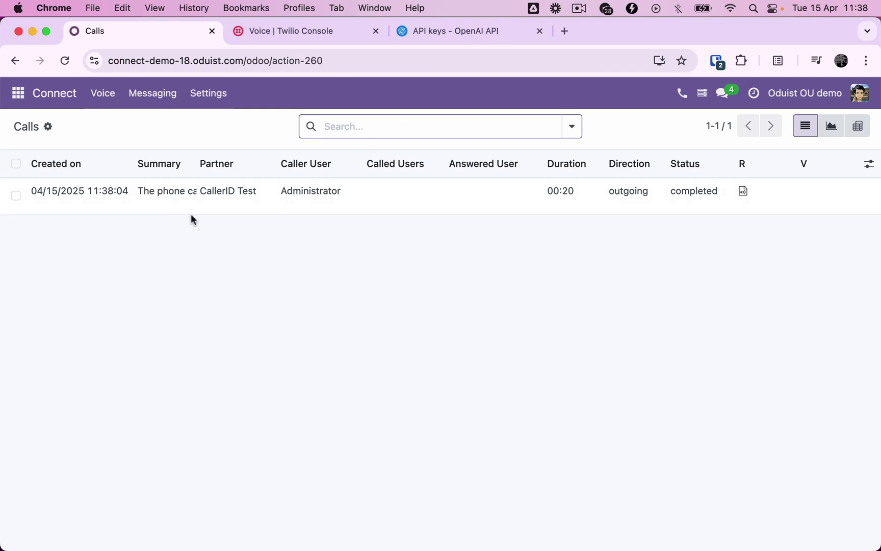
left_click(197, 199)
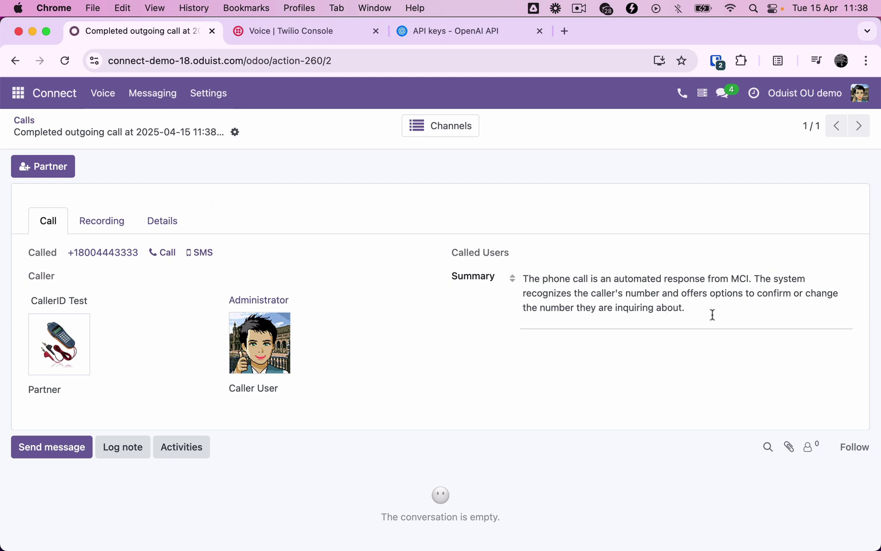
left_click(119, 220)
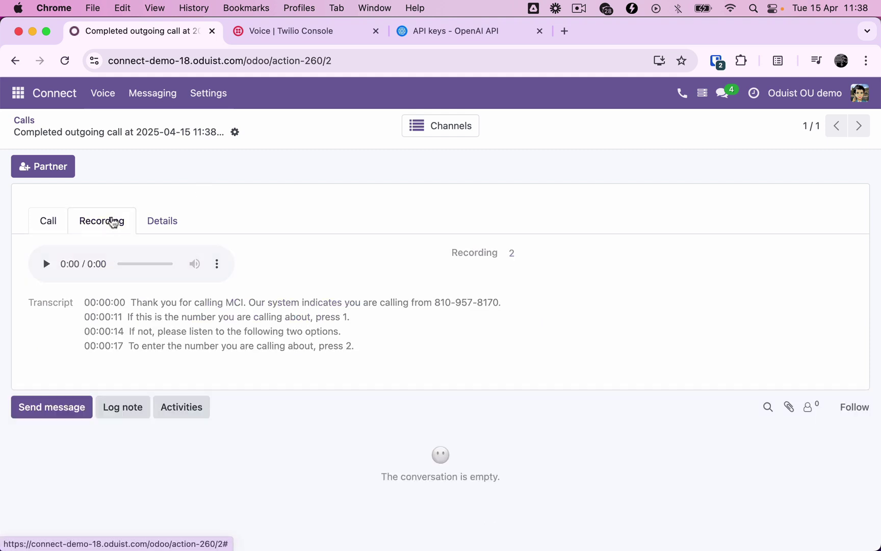
left_click(44, 264)
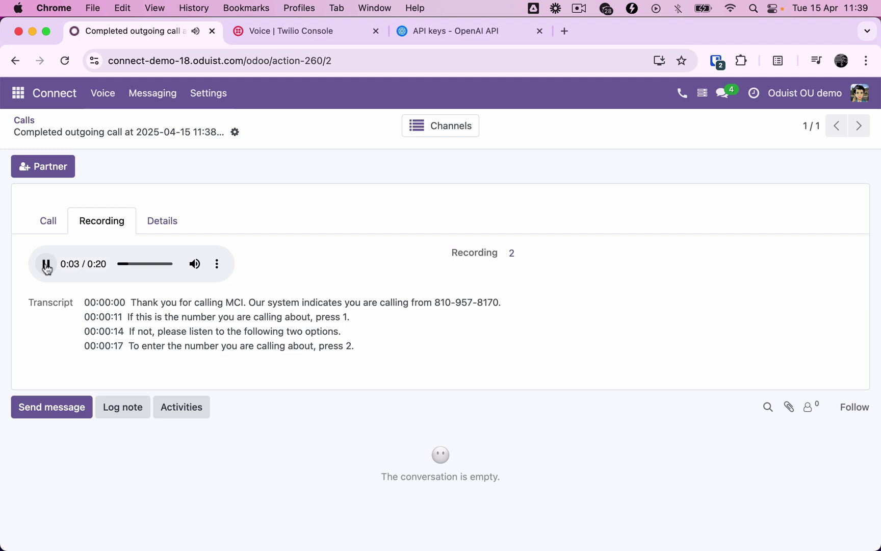
left_click(46, 264)
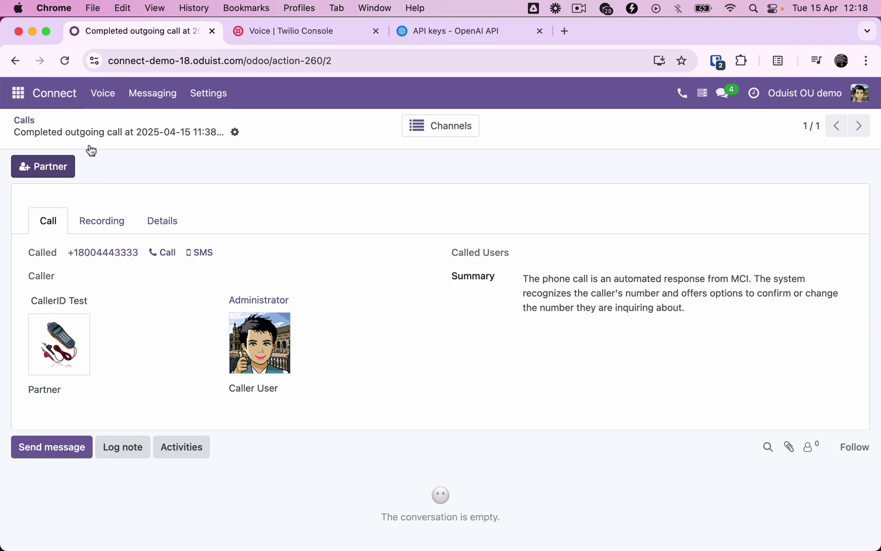
- Show Voice > Numbers, then answer and hang up the incoming Oduist OÜ call
left_click(110, 104)
left_click(118, 199)
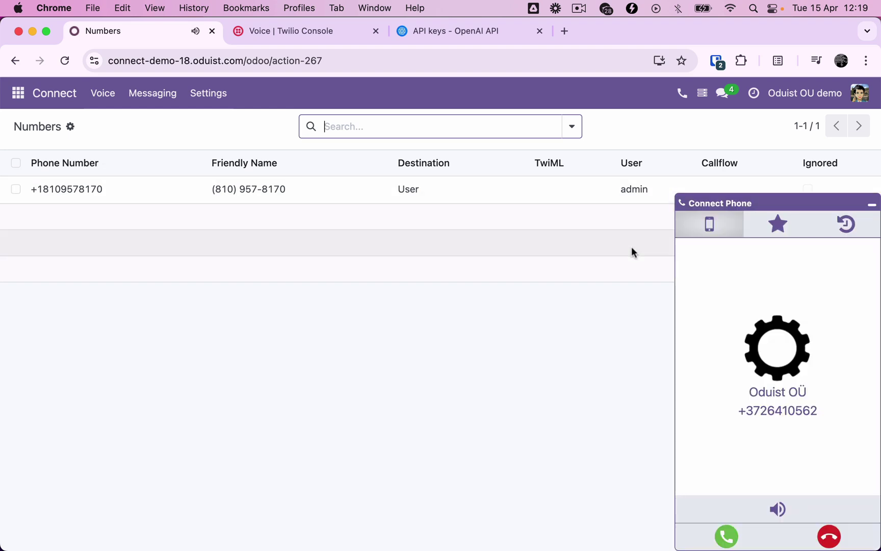
left_click(727, 538)
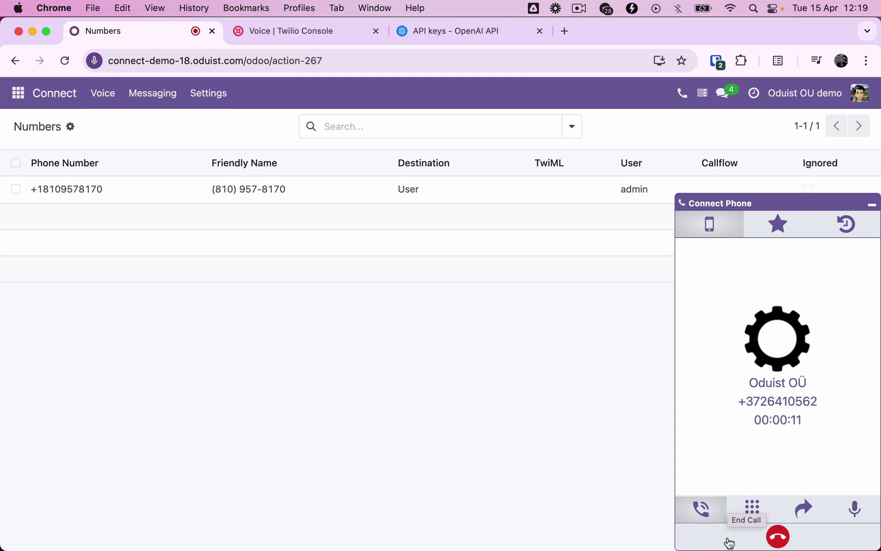
left_click(778, 537)
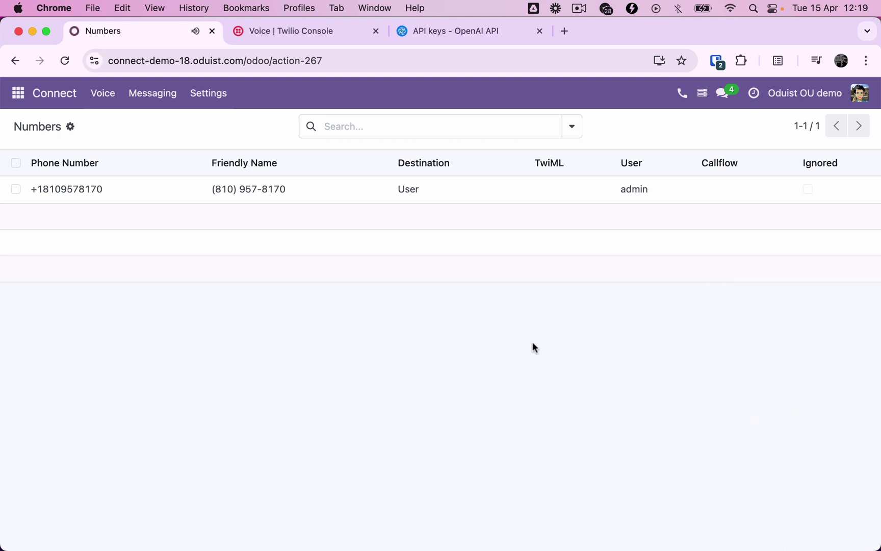
left_click(113, 98)
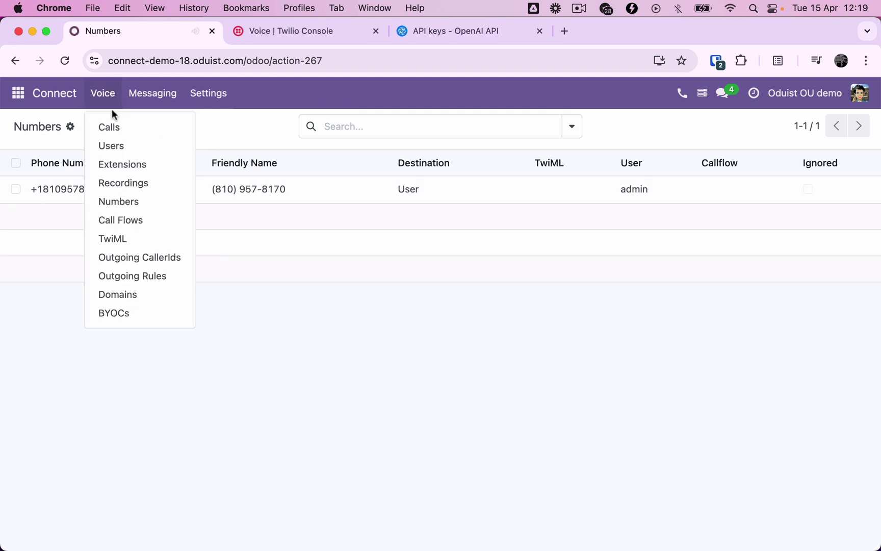
- Open the 17-second incoming call in Voice > Calls to read its VoIP demo summary, then go back
left_click(113, 126)
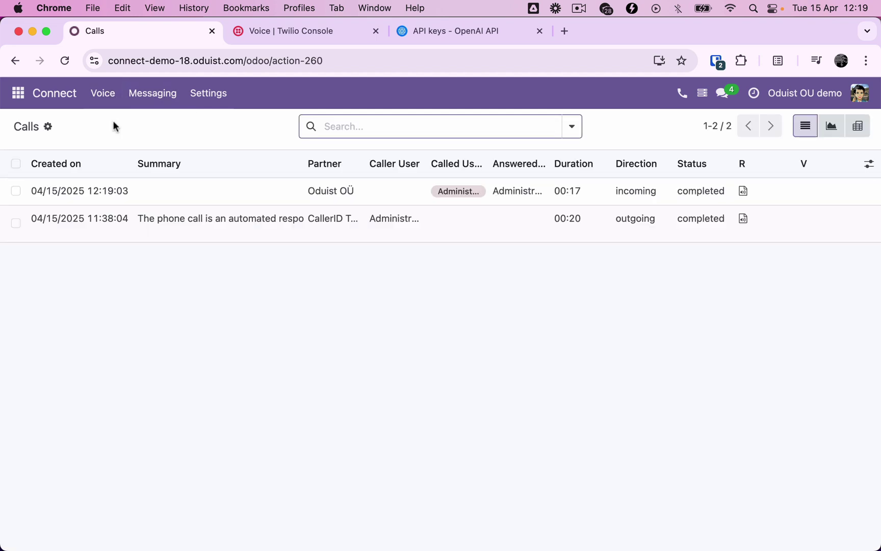
left_click(157, 193)
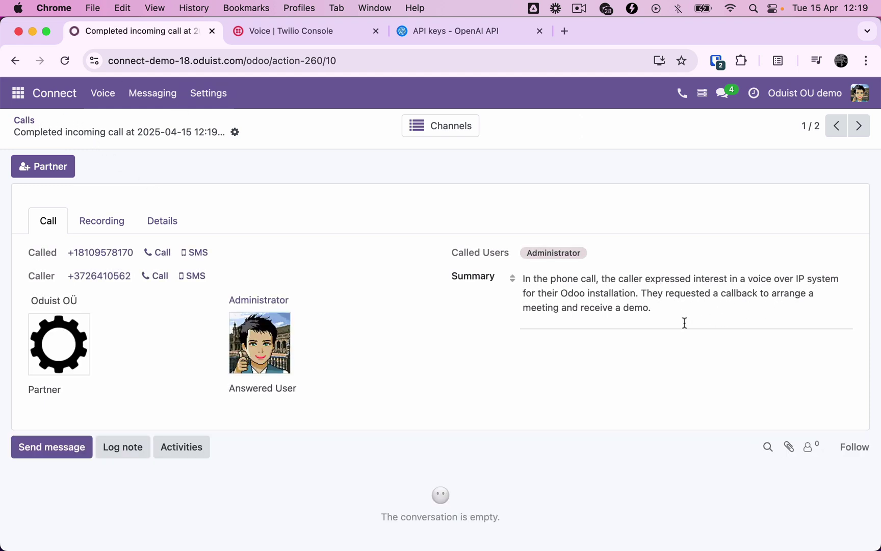
left_click(23, 121)
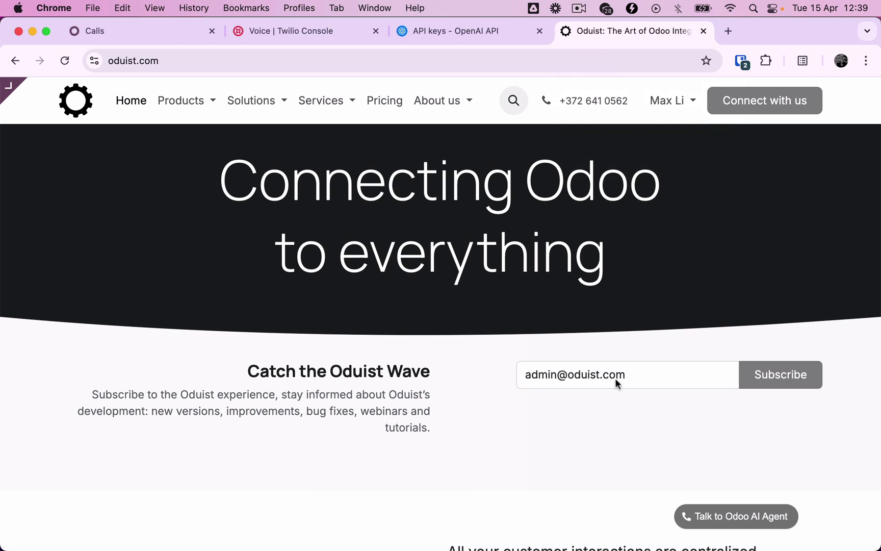
- Subscribe to the Oduist newsletter and dismiss the success notice
left_click(678, 380)
left_click(791, 376)
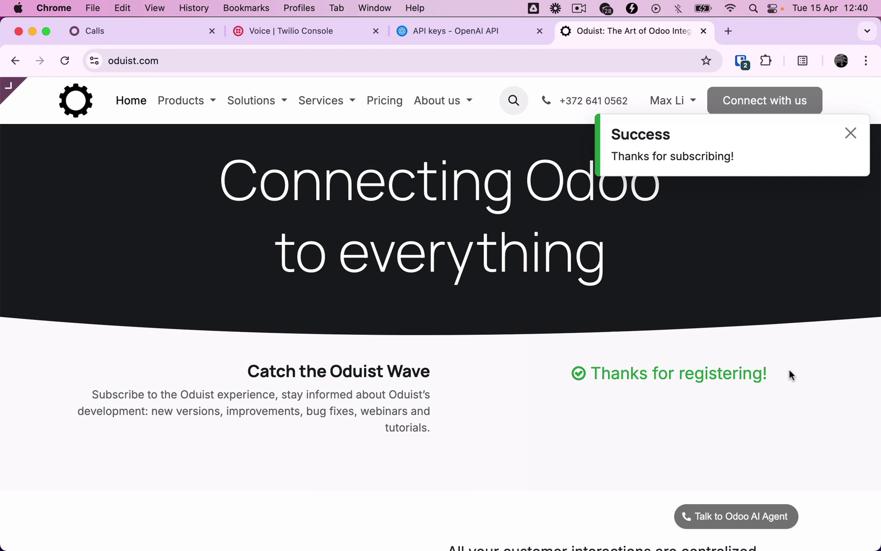
left_click(850, 133)
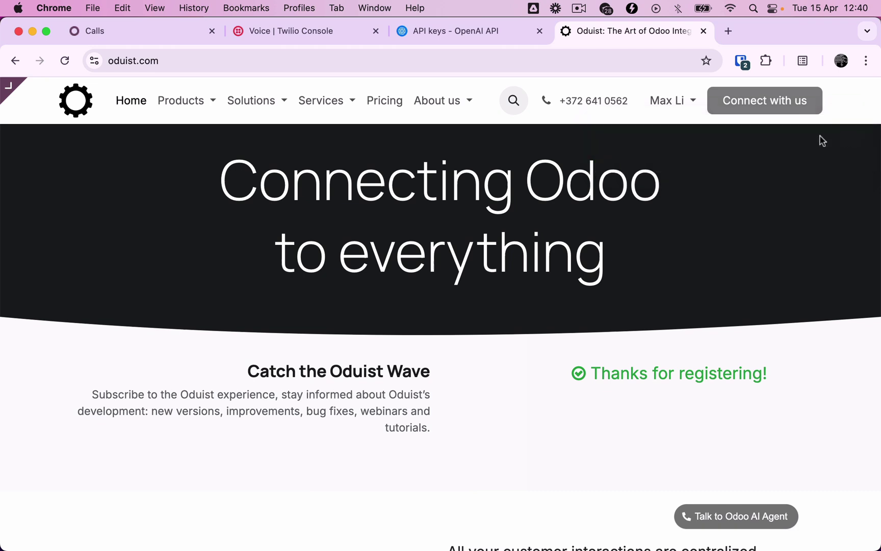
- From Pricing, open the Oduist Connect Enterprise Edition product page priced 499.00 € yearly
left_click(400, 104)
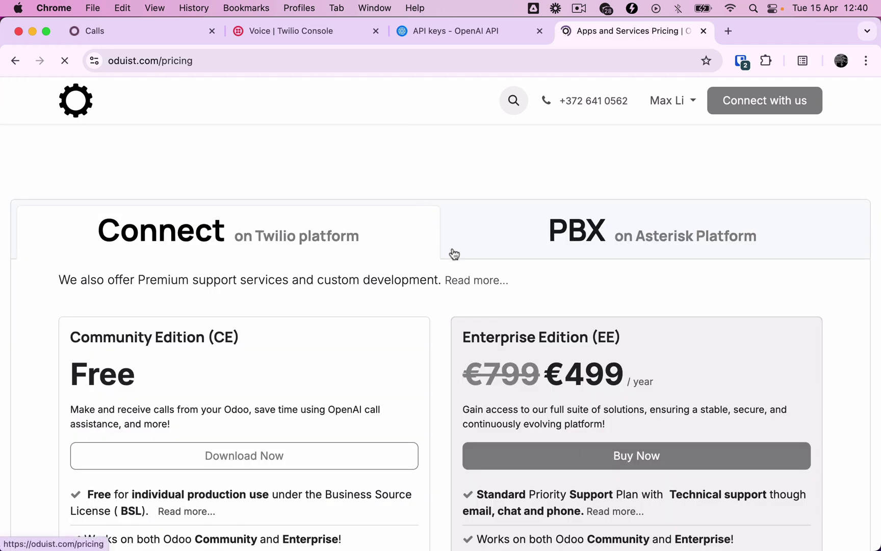
scroll(494, 387, "down", 1)
scroll(494, 386, "down", 2)
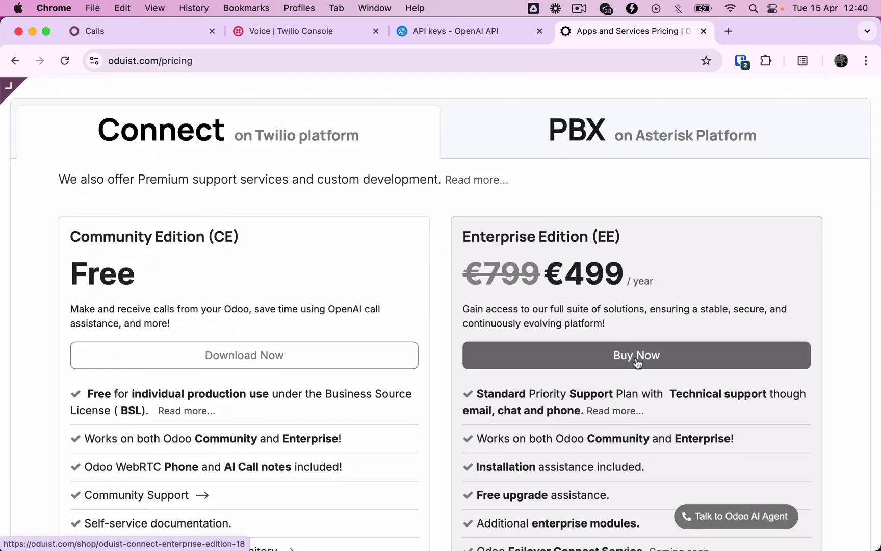
left_click(636, 357)
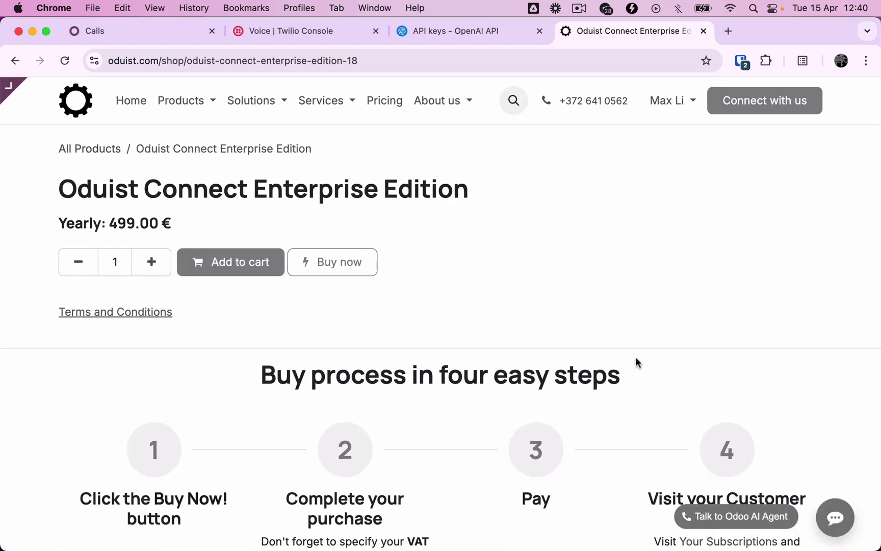